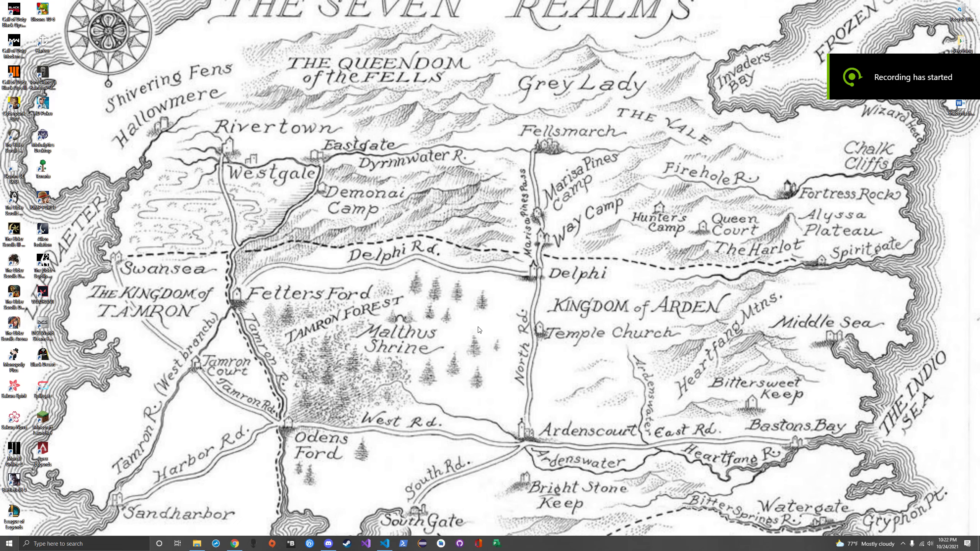
# - Bring VS Code forward and run make p1 in the left terminal, already up to date
pyautogui.click(385, 544)
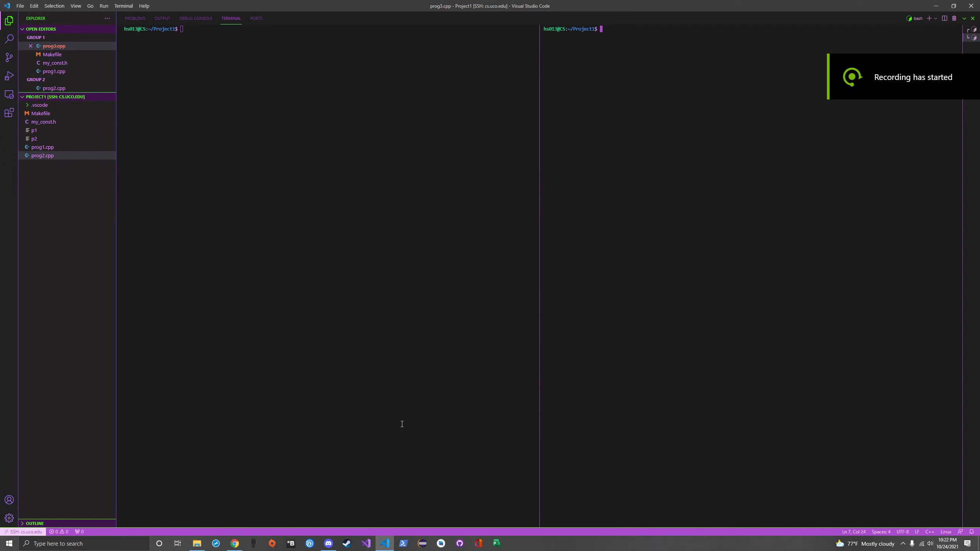
pyautogui.click(240, 145)
pyautogui.write('ma')
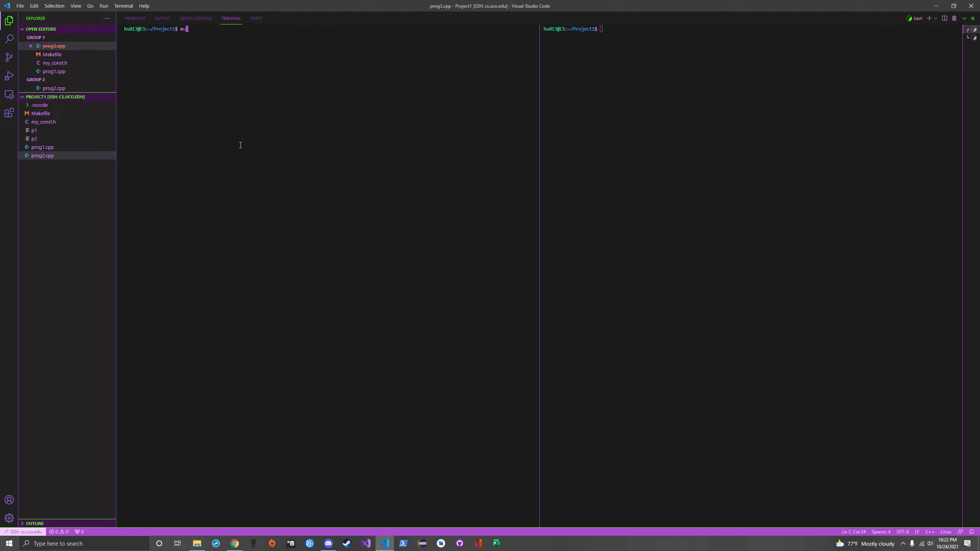
pyautogui.write('ke p1')
pyautogui.press('Return')
# - Run make p2 in the right terminal, also reported up to date
pyautogui.click(715, 157)
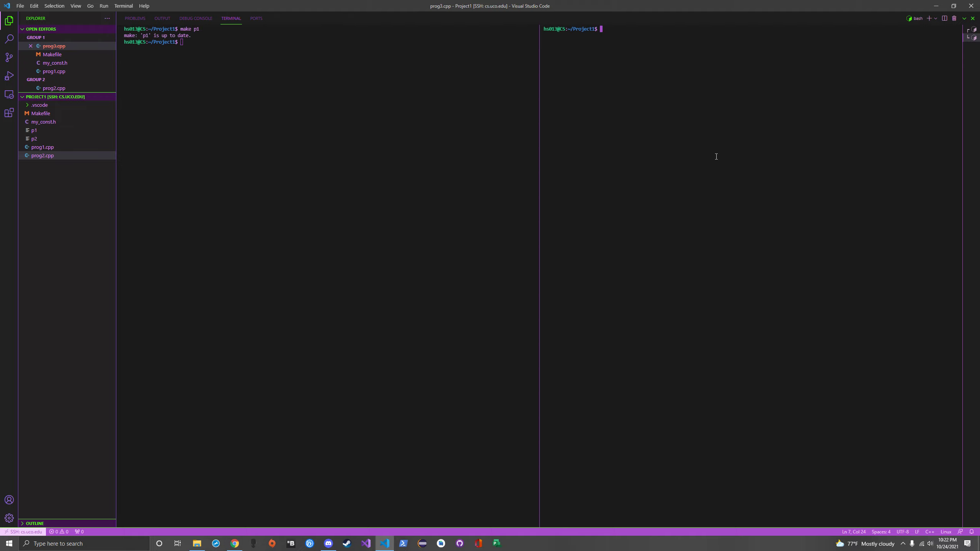
pyautogui.write('make ')
pyautogui.write('p2')
pyautogui.press('Return')
pyautogui.click(373, 220)
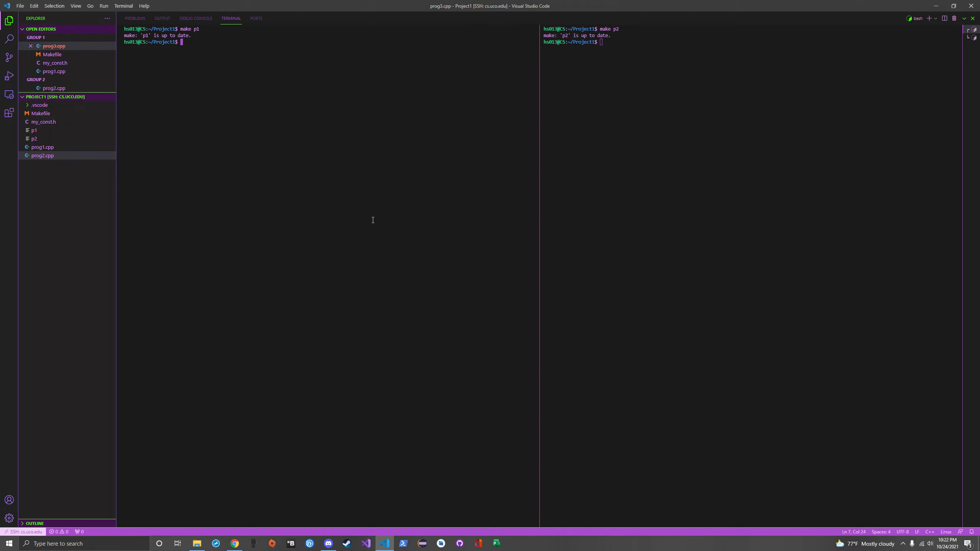
pyautogui.write('p1')
# - Launch p2 so the pipes connect, then play X at square 0 and O at 1
pyautogui.click(731, 191)
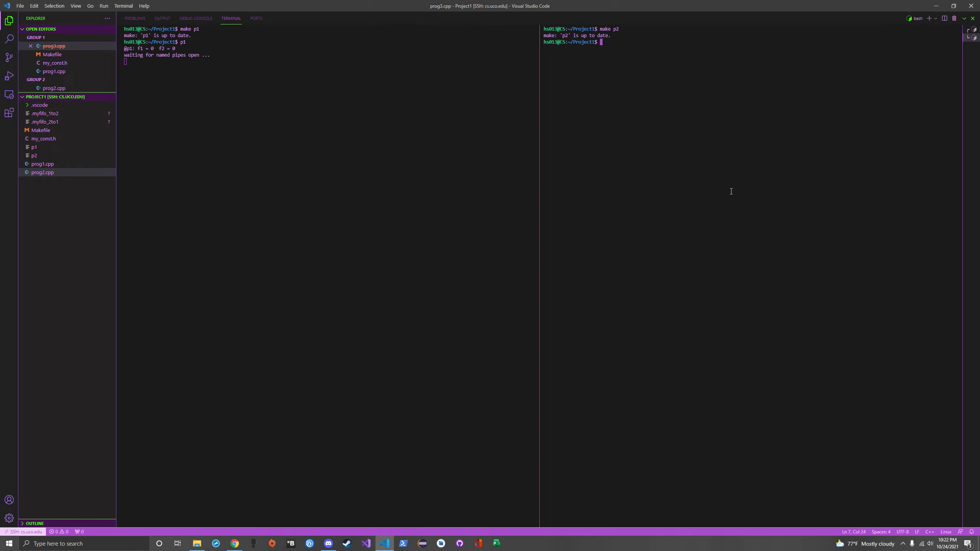
pyautogui.write('p2')
pyautogui.press('Return')
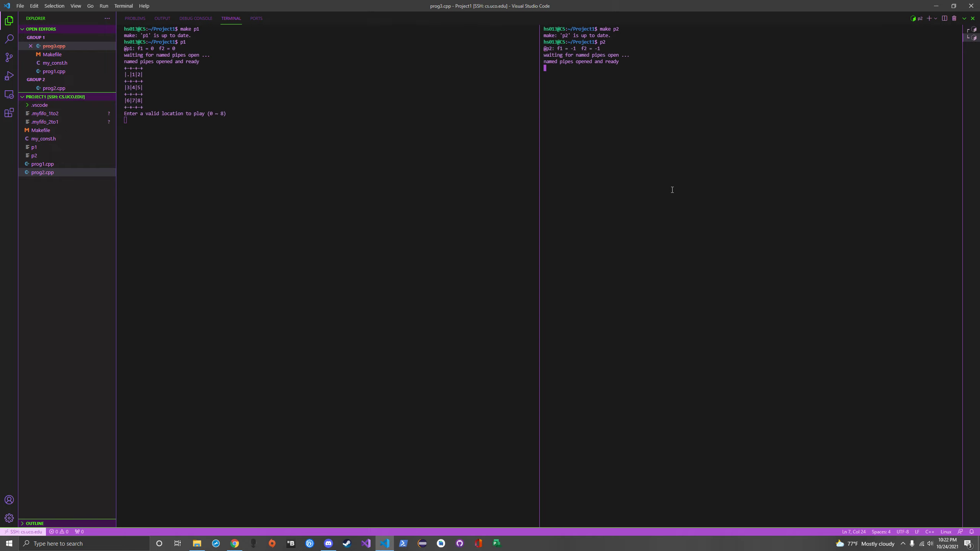
pyautogui.click(304, 213)
pyautogui.write('0')
pyautogui.press('Return')
pyautogui.click(628, 196)
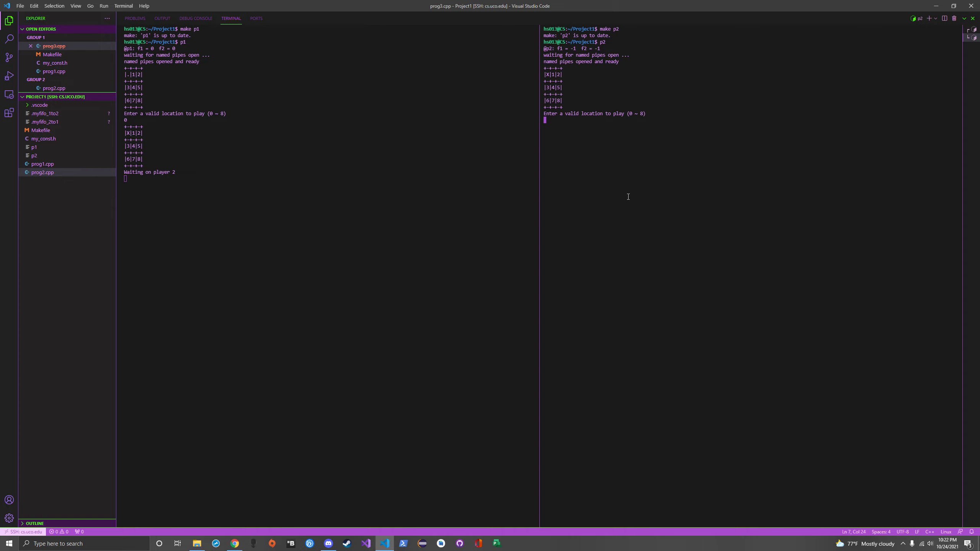
pyautogui.write('1')
pyautogui.press('Return')
# - Play X at 3, O at 4, X at 6 to win; highlight the 0 | 1 | 0 score
pyautogui.click(338, 269)
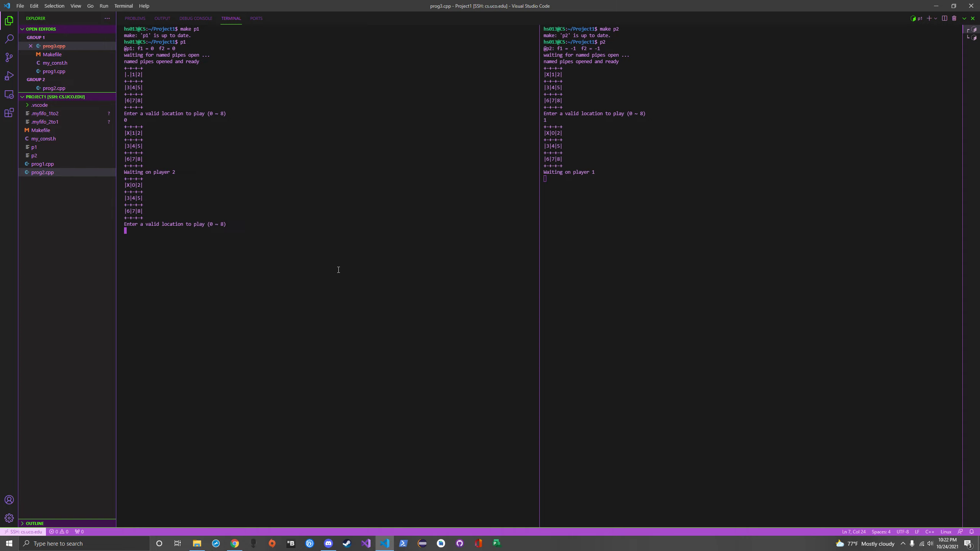
pyautogui.write('3')
pyautogui.press('Return')
pyautogui.click(694, 292)
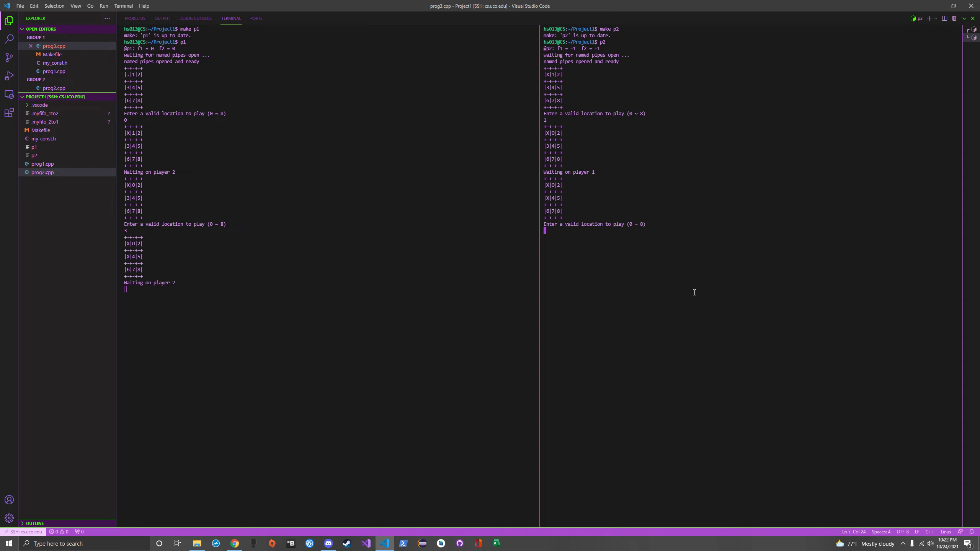
pyautogui.write('4')
pyautogui.press('Return')
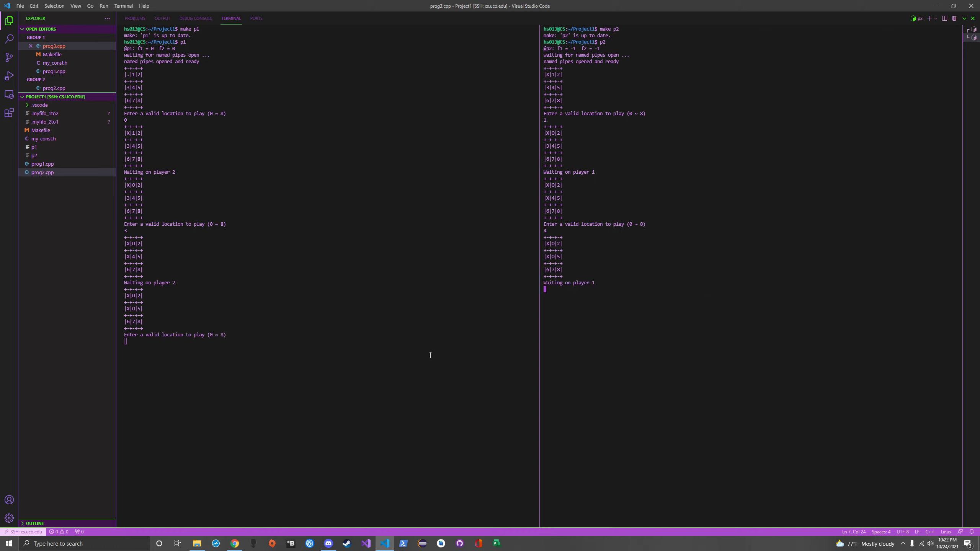
pyautogui.click(403, 355)
pyautogui.write('6')
pyautogui.press('Return')
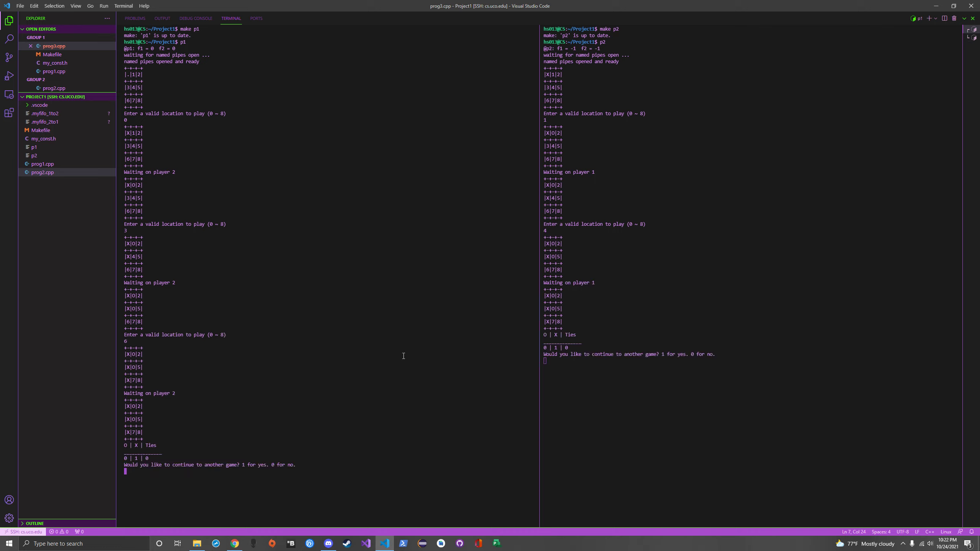
pyautogui.doubleClick(138, 459)
pyautogui.hotkey('ctrl', 'c')
pyautogui.write('1')
# - Accept a second game in both the p1 and p2 terminals
pyautogui.press('Return')
pyautogui.click(802, 320)
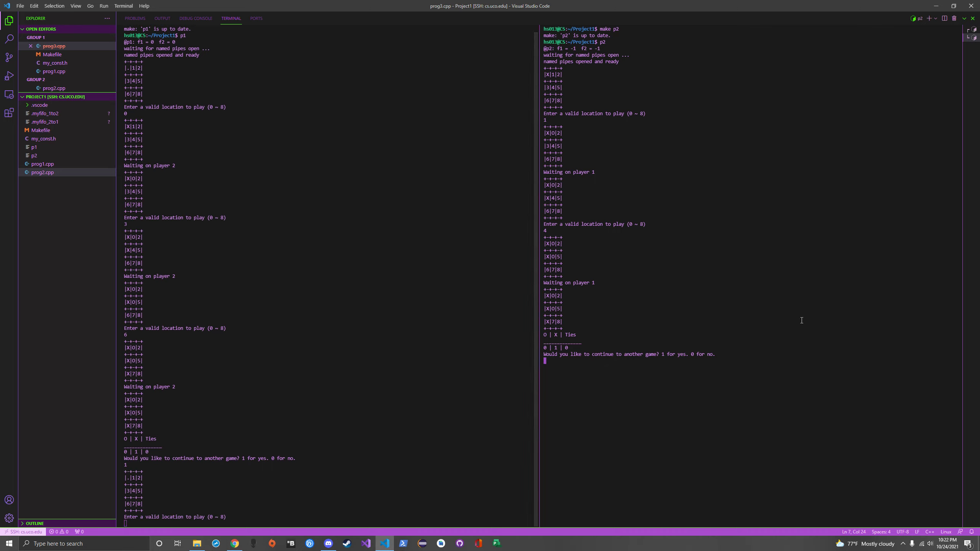
pyautogui.write('1')
pyautogui.press('Return')
pyautogui.click(409, 426)
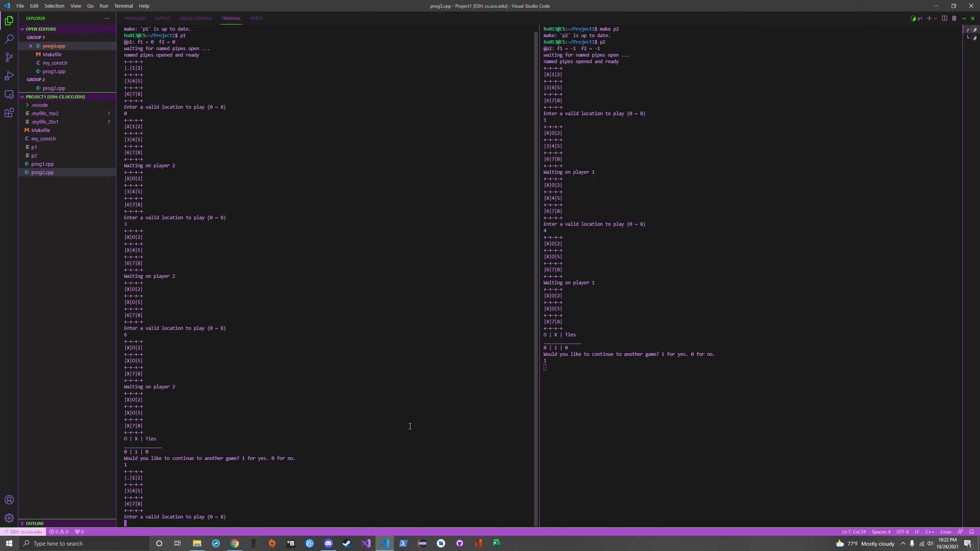
pyautogui.write('2')
# - Play X at 2, O at 8, X at 5, O at 4, X at 1, O wins at 0
pyautogui.press('Return')
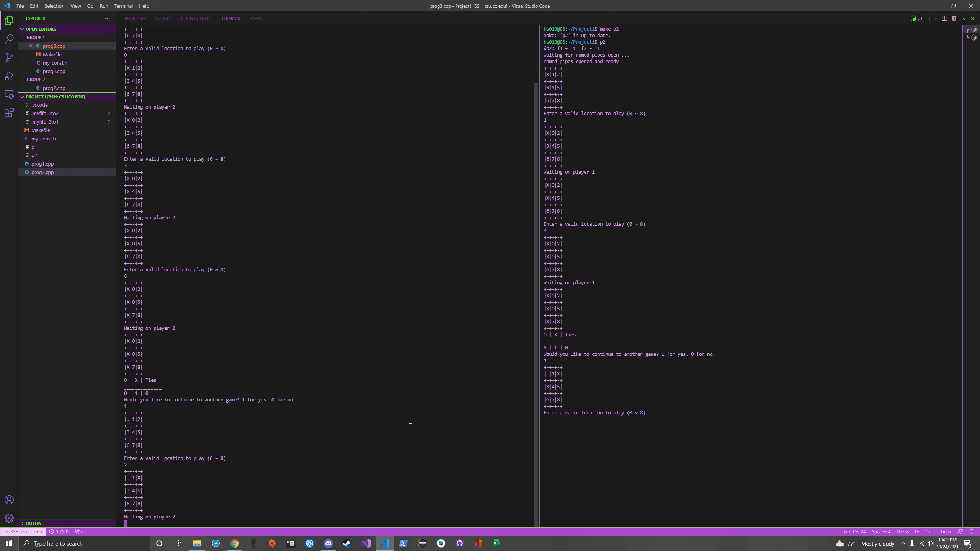
pyautogui.click(741, 485)
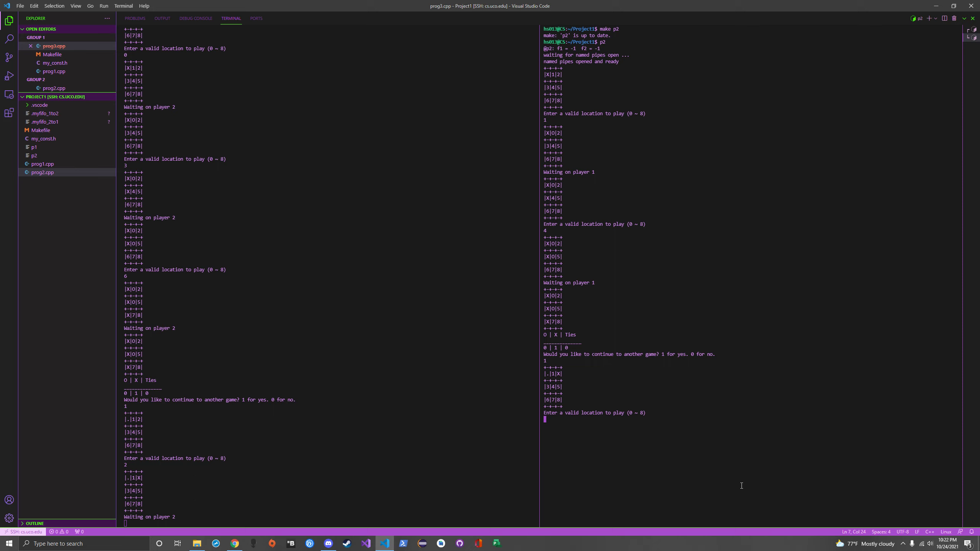
pyautogui.write('8')
pyautogui.press('Return')
pyautogui.click(383, 471)
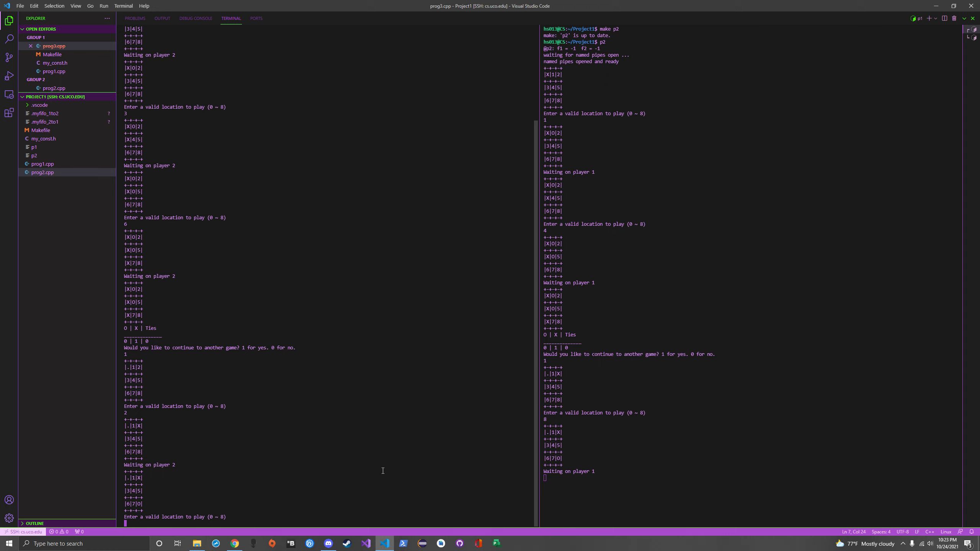
pyautogui.write('5')
pyautogui.press('Return')
pyautogui.click(658, 445)
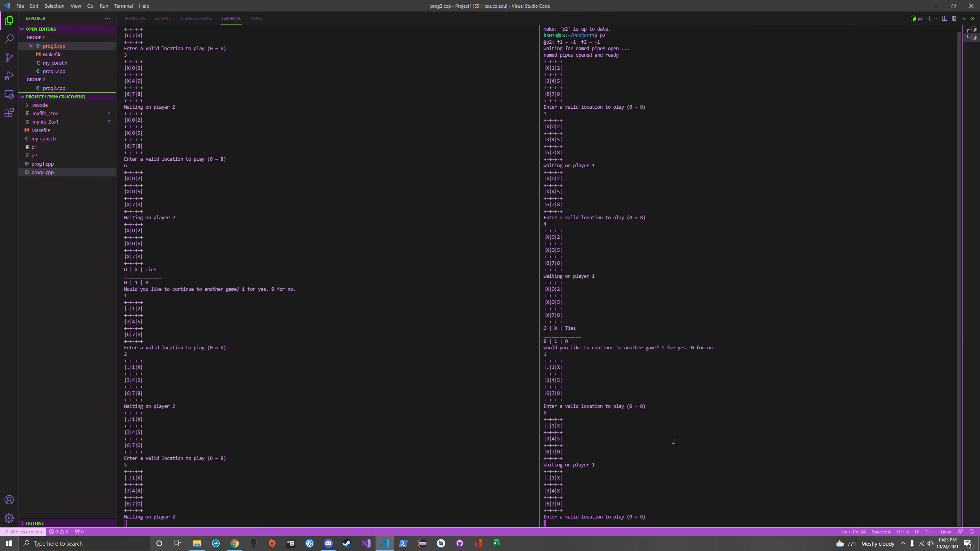
pyautogui.write('4')
pyautogui.press('Return')
pyautogui.click(362, 415)
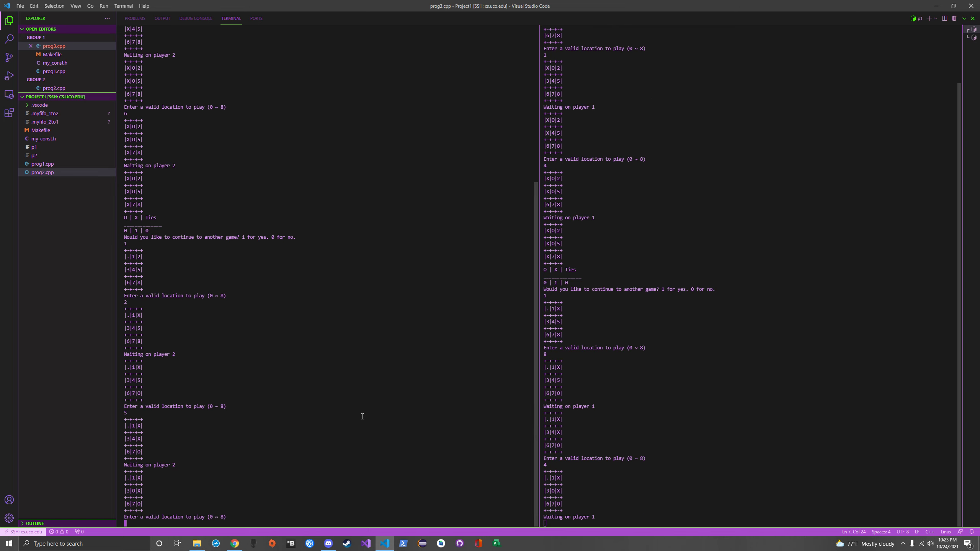
pyautogui.write('3')
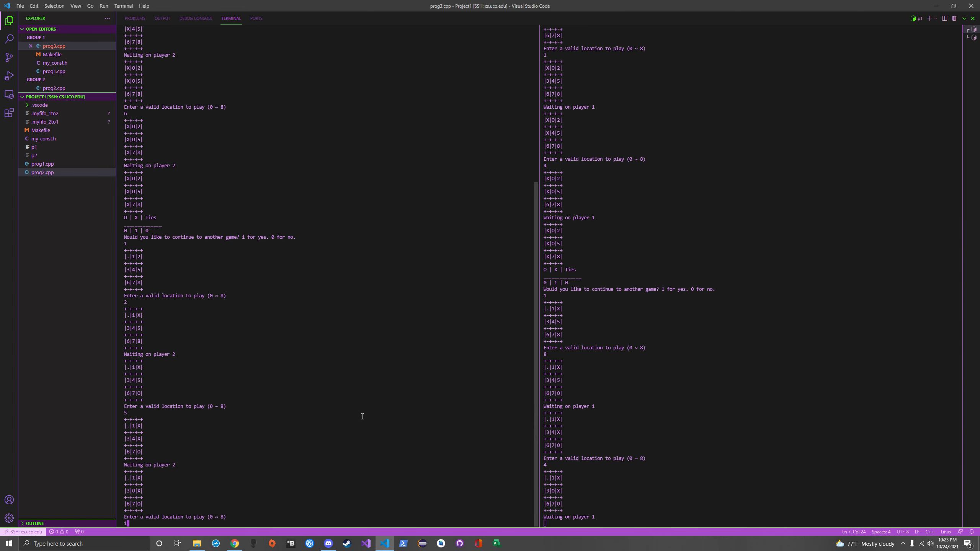
pyautogui.press('Return')
pyautogui.click(727, 441)
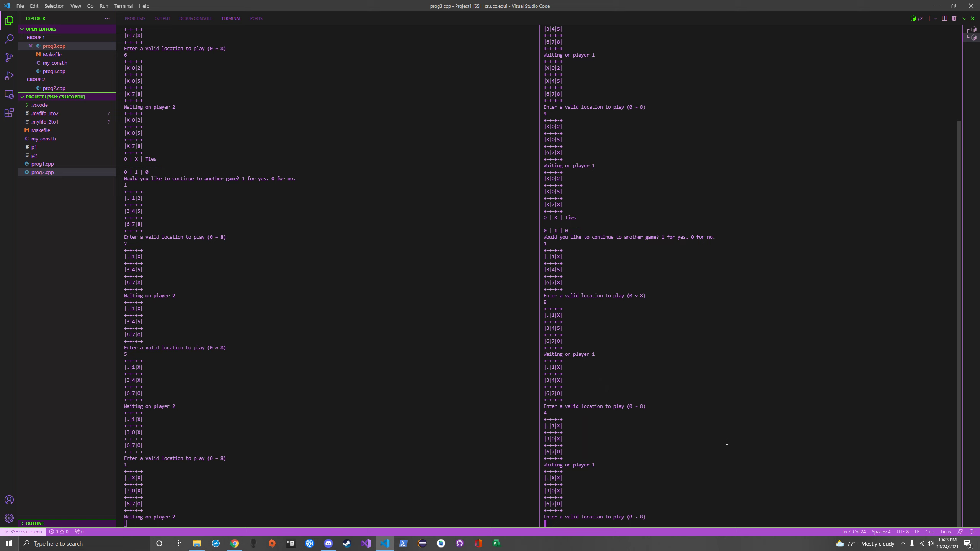
pyautogui.write('0')
pyautogui.press('Return')
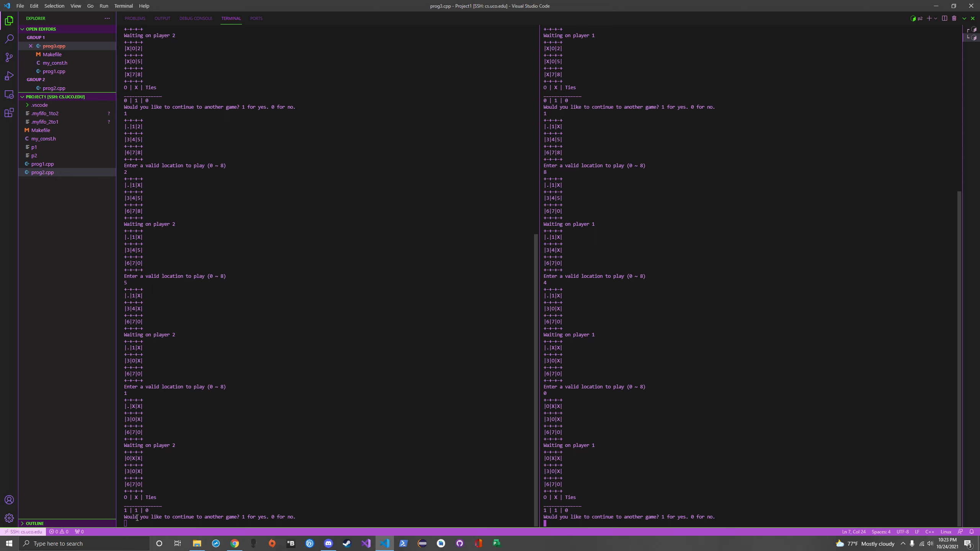
# - Accept a third game in both the p1 and p2 terminals
pyautogui.click(355, 492)
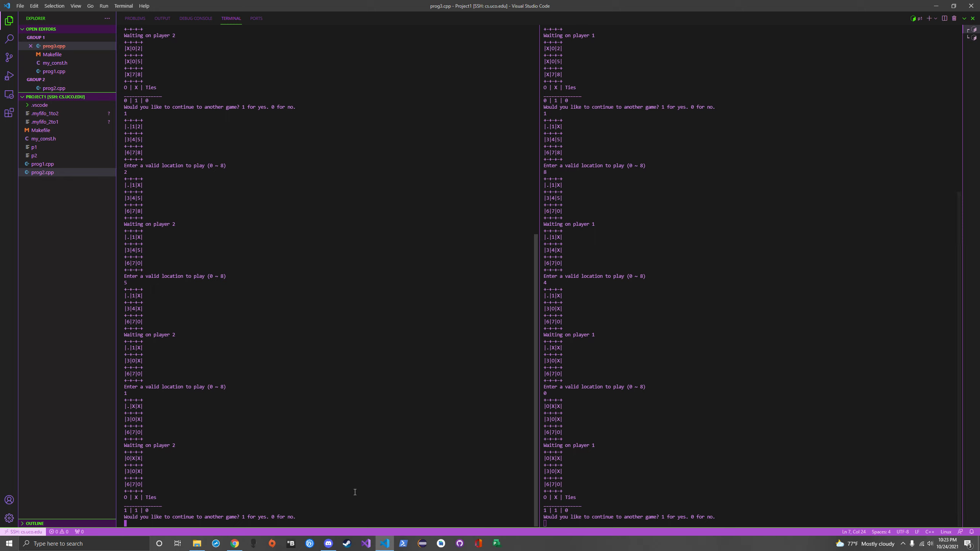
pyautogui.write('1')
pyautogui.press('Return')
pyautogui.click(814, 430)
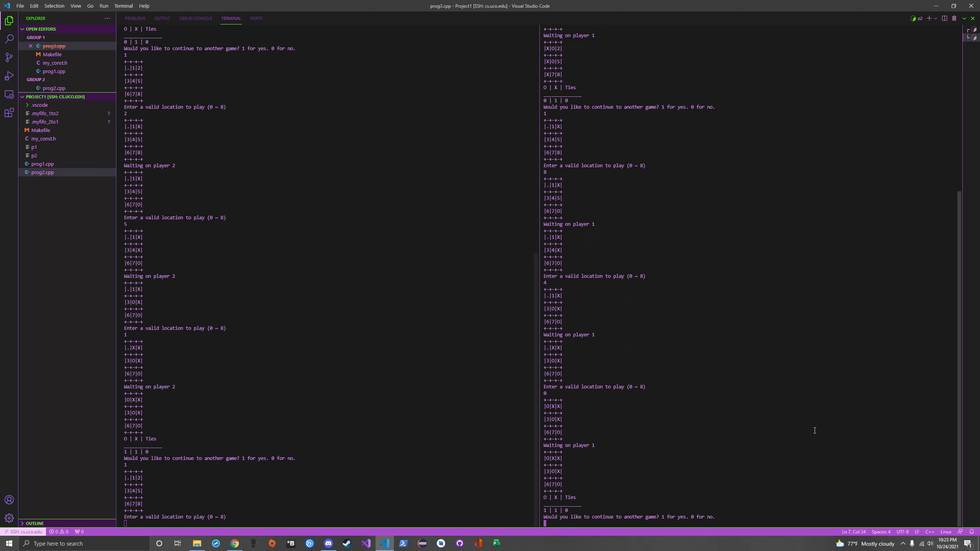
pyautogui.write('1')
pyautogui.press('Return')
# - Play X at 4, O at 3, X at 6, and O at 2
pyautogui.click(406, 468)
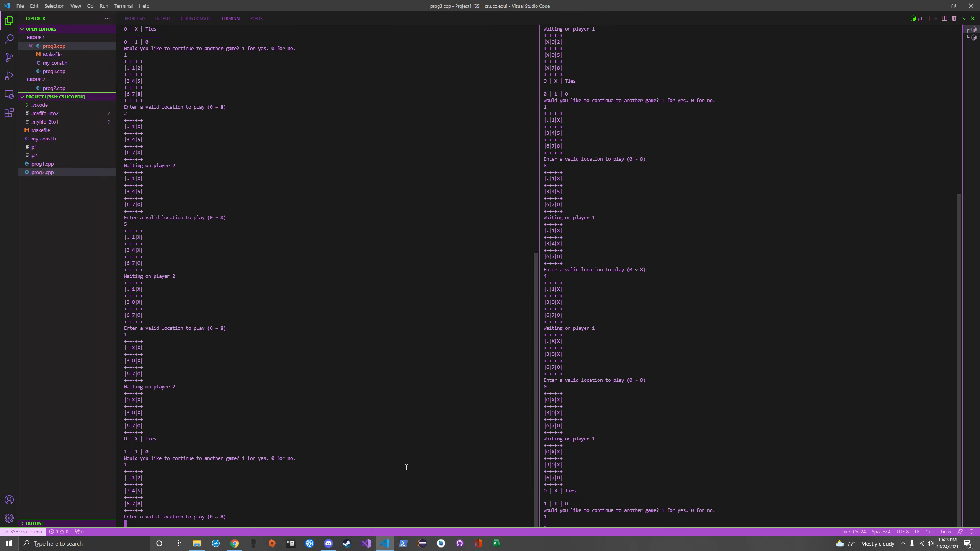
pyautogui.write('4')
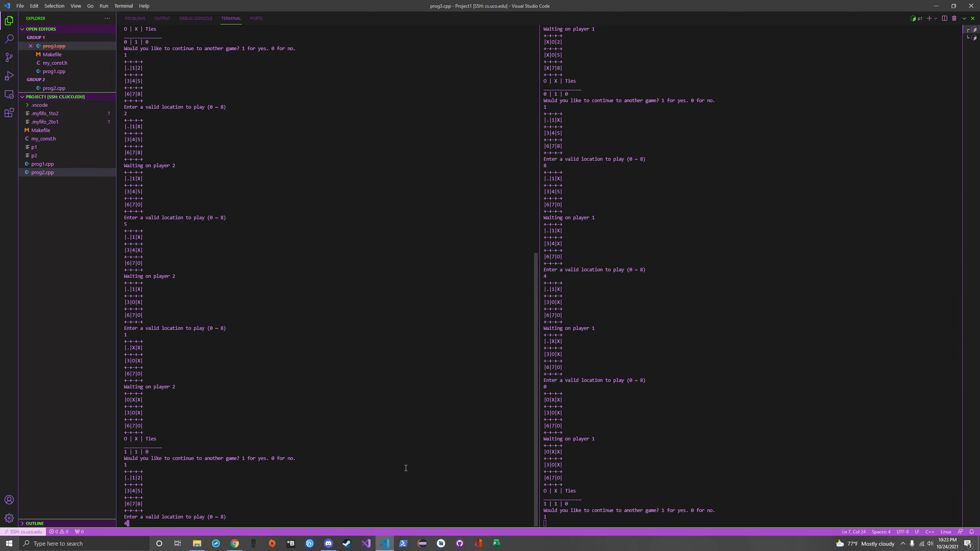
pyautogui.press('Return')
pyautogui.click(647, 459)
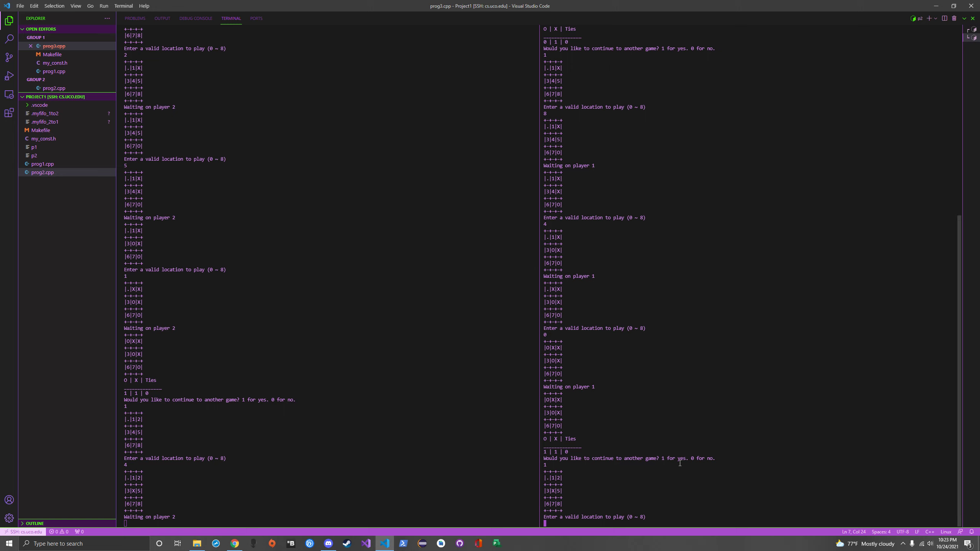
pyautogui.write('3')
pyautogui.press('Return')
pyautogui.click(201, 461)
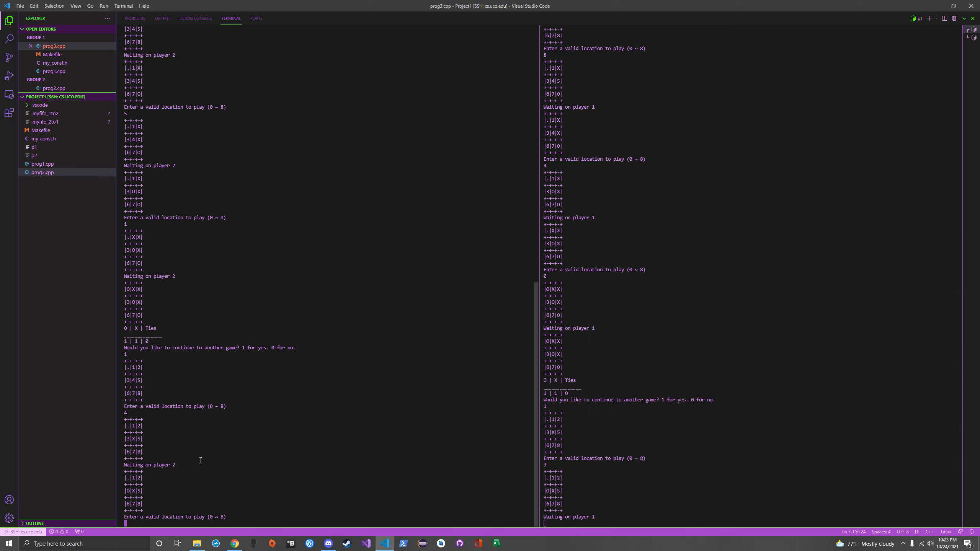
pyautogui.write('6')
pyautogui.press('Return')
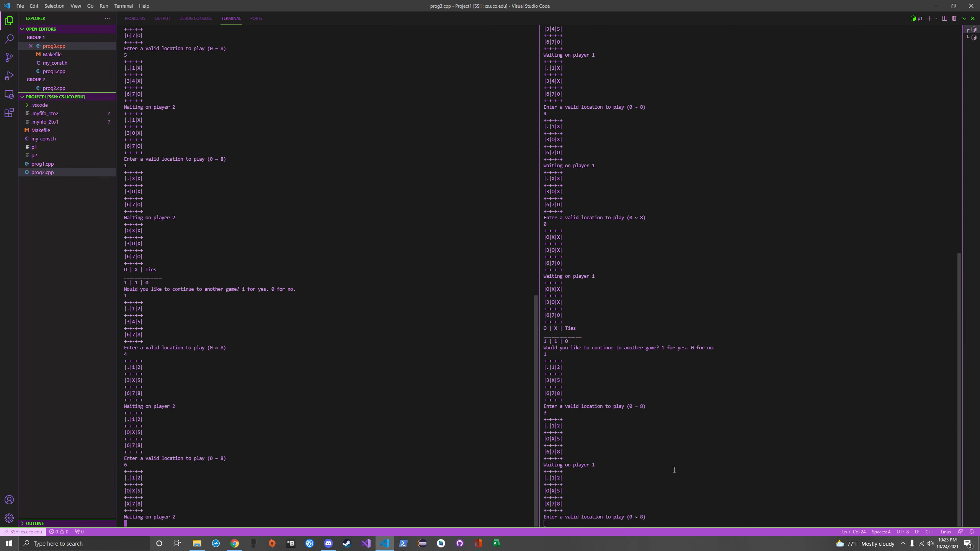
pyautogui.click(689, 465)
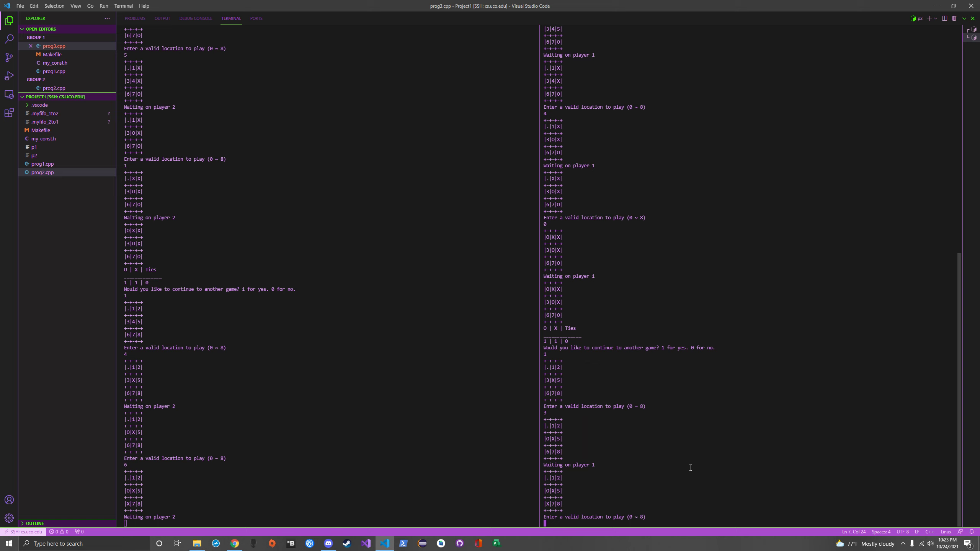
pyautogui.write('2')
pyautogui.press('Return')
# - Play X at 0, O at 8, X at 5, O at 1, then X at 7 for a tie
pyautogui.click(391, 450)
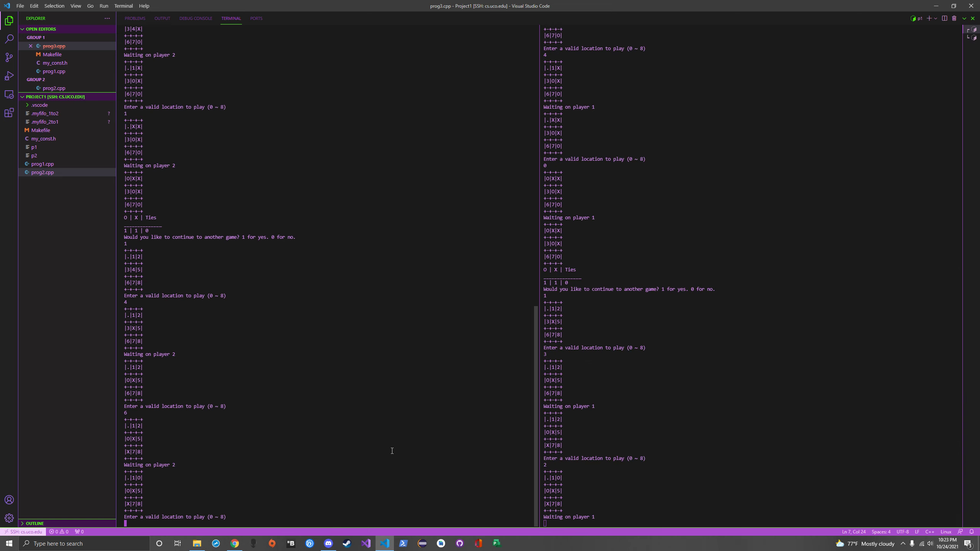
pyautogui.write('0')
pyautogui.press('Return')
pyautogui.click(842, 402)
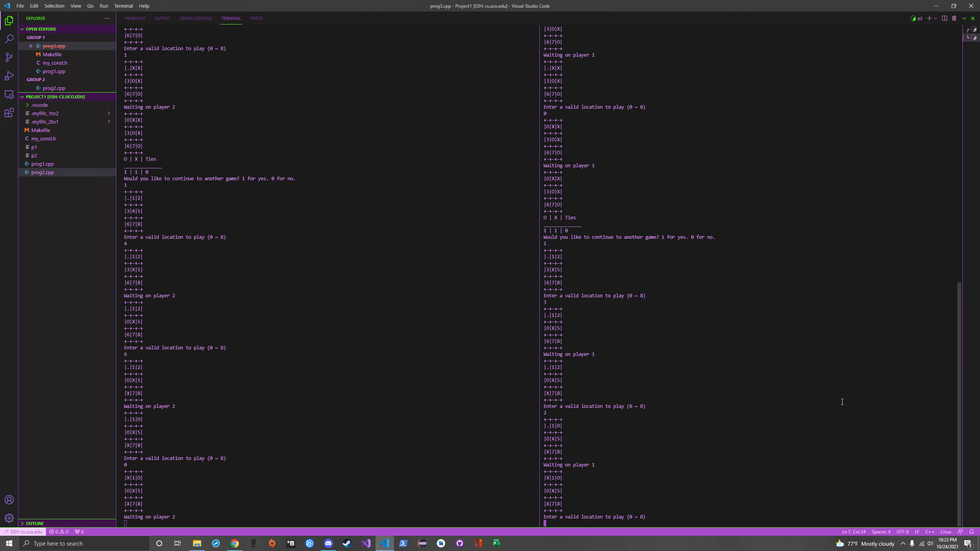
pyautogui.write('8')
pyautogui.press('Return')
pyautogui.click(322, 437)
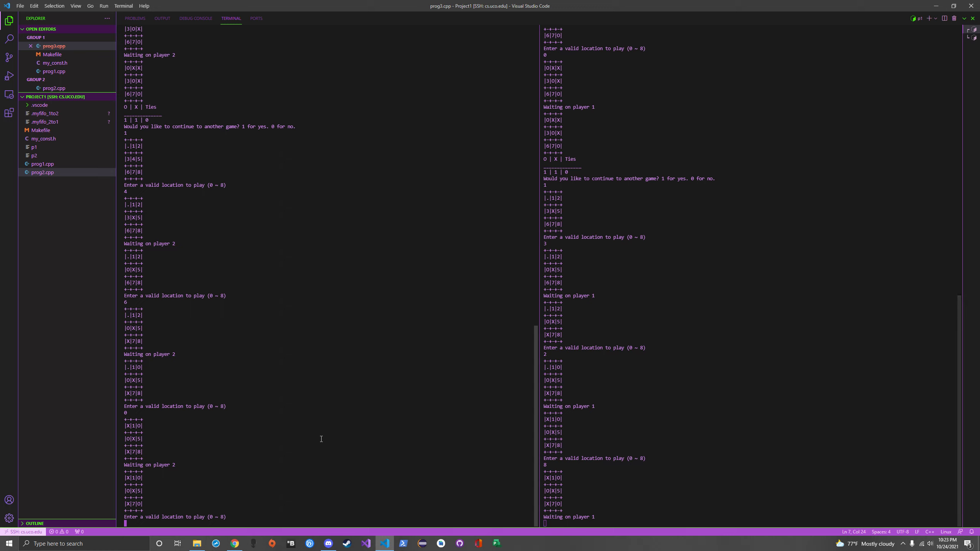
pyautogui.write('5')
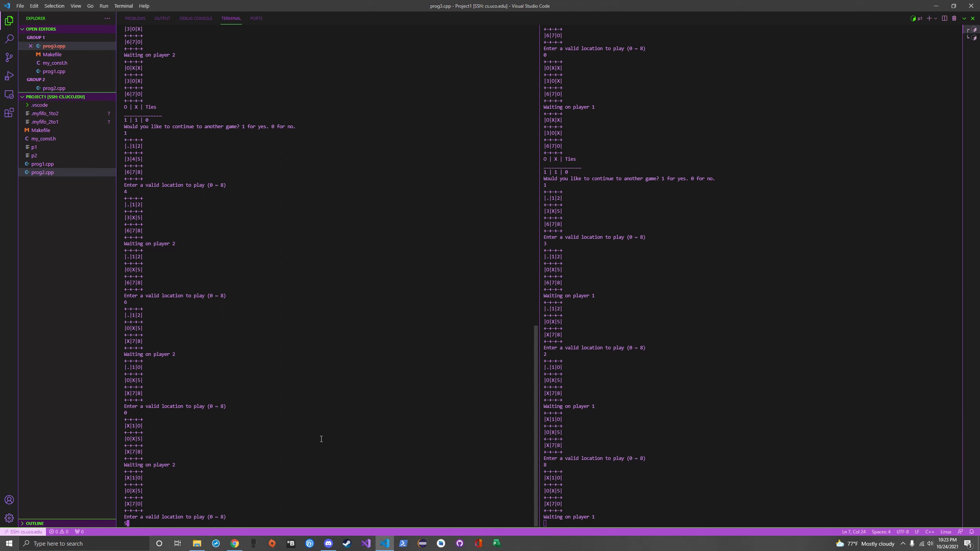
pyautogui.press('Return')
pyautogui.click(784, 449)
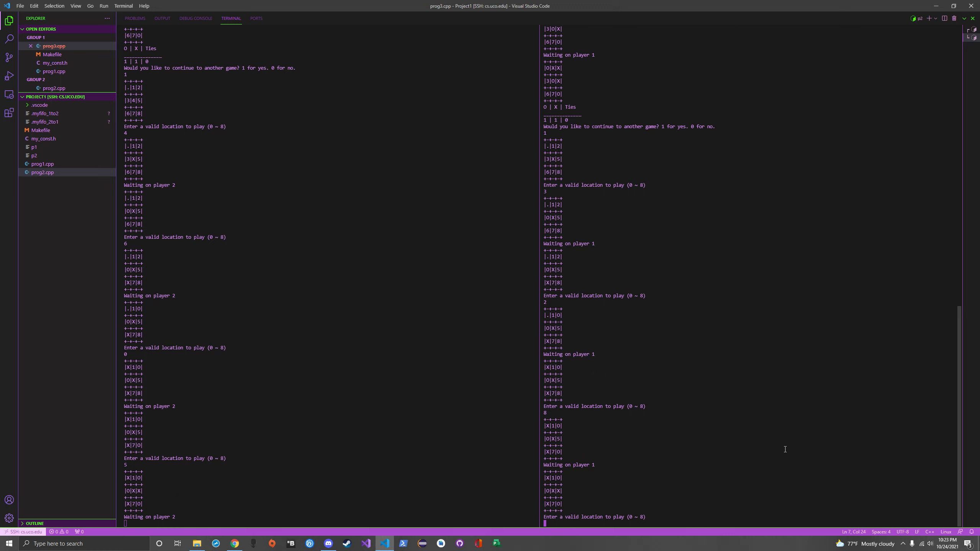
pyautogui.write('1')
pyautogui.press('Return')
pyautogui.click(367, 477)
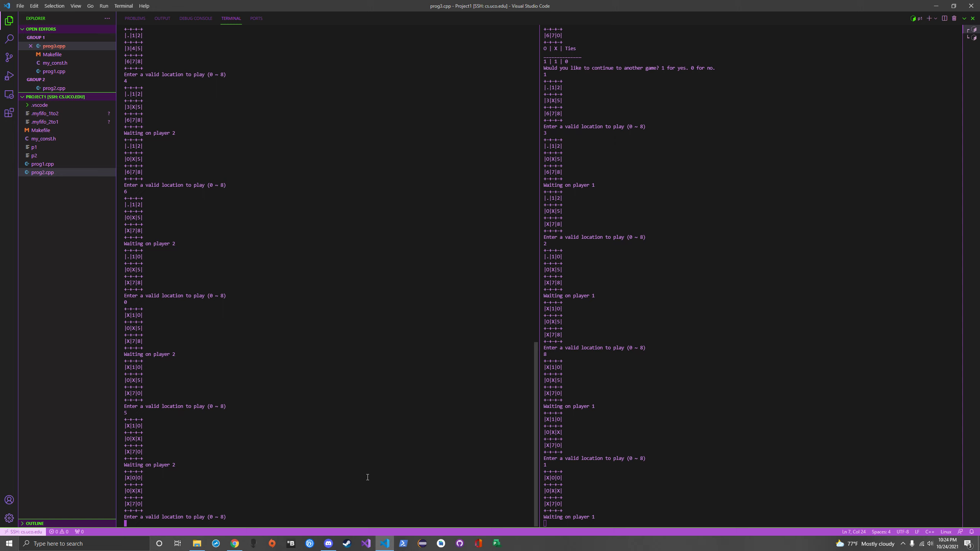
pyautogui.write('7')
pyautogui.press('Return')
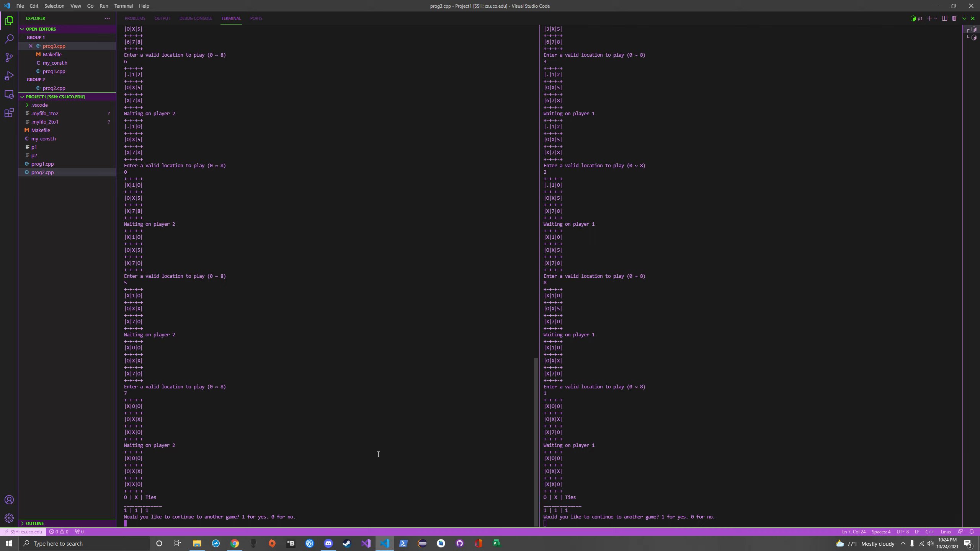
pyautogui.write('1')
# - Accept a fourth game in both terminals; X takes square 1, O takes 0
pyautogui.press('Return')
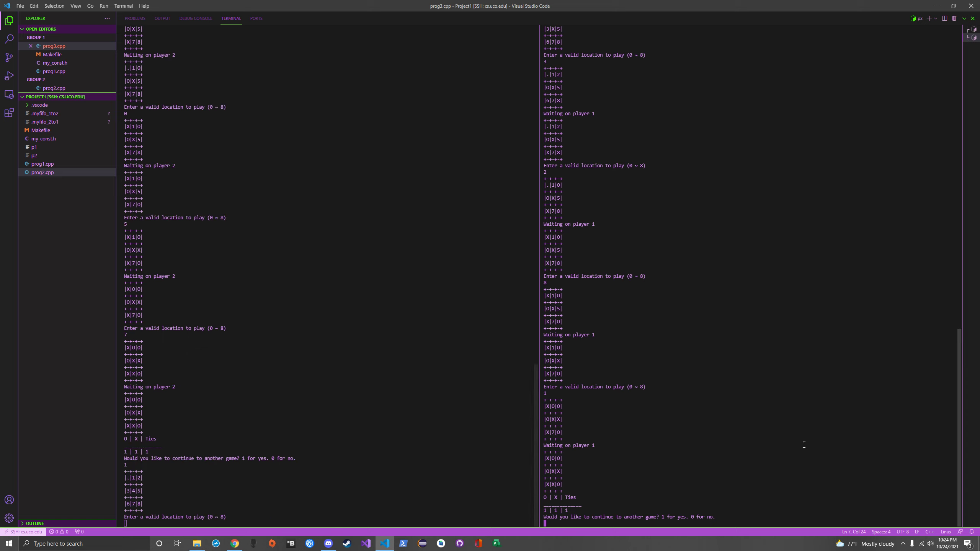
pyautogui.write('1')
pyautogui.press('Return')
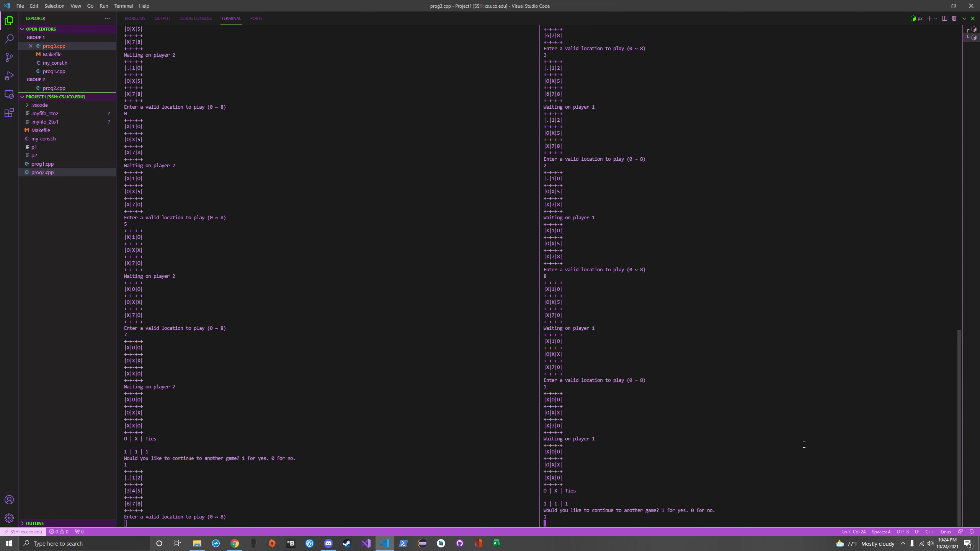
pyautogui.click(359, 425)
pyautogui.write('0')
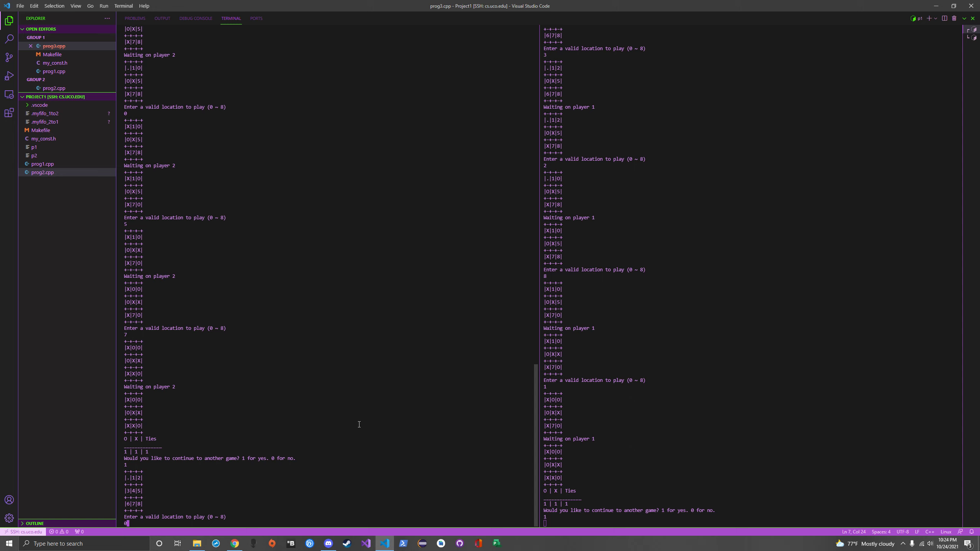
pyautogui.press('Return')
pyautogui.click(716, 420)
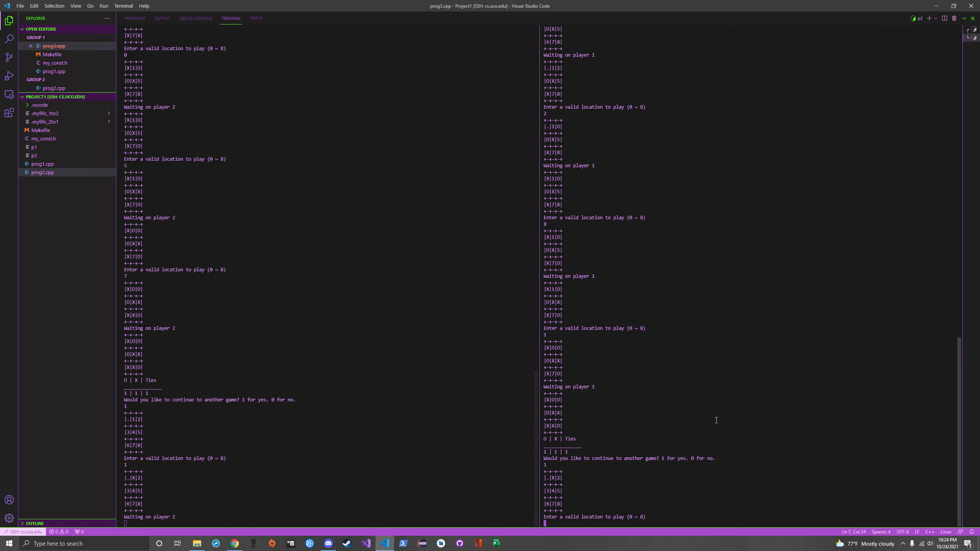
pyautogui.write('0')
pyautogui.press('Return')
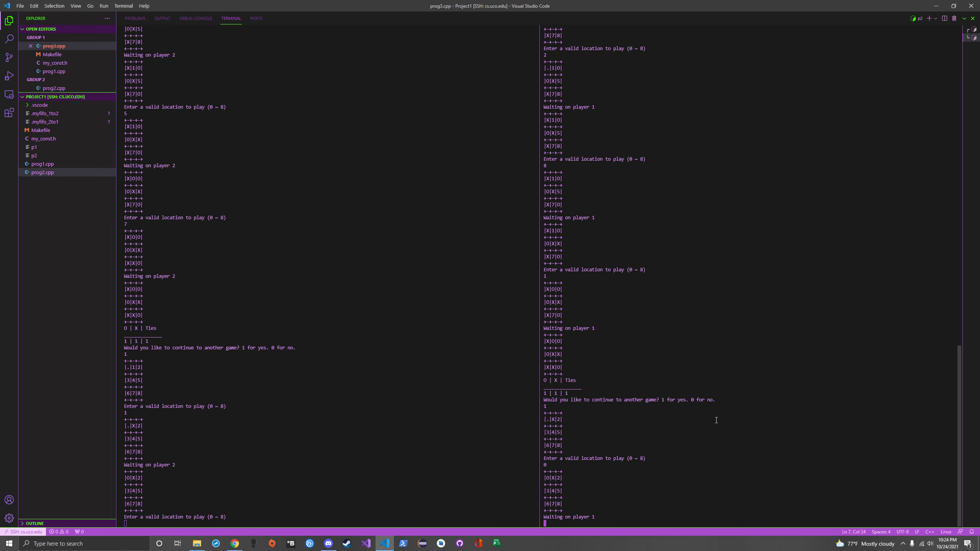
# - X takes 4, O takes 6, and X wins down the middle column with 7
pyautogui.click(324, 444)
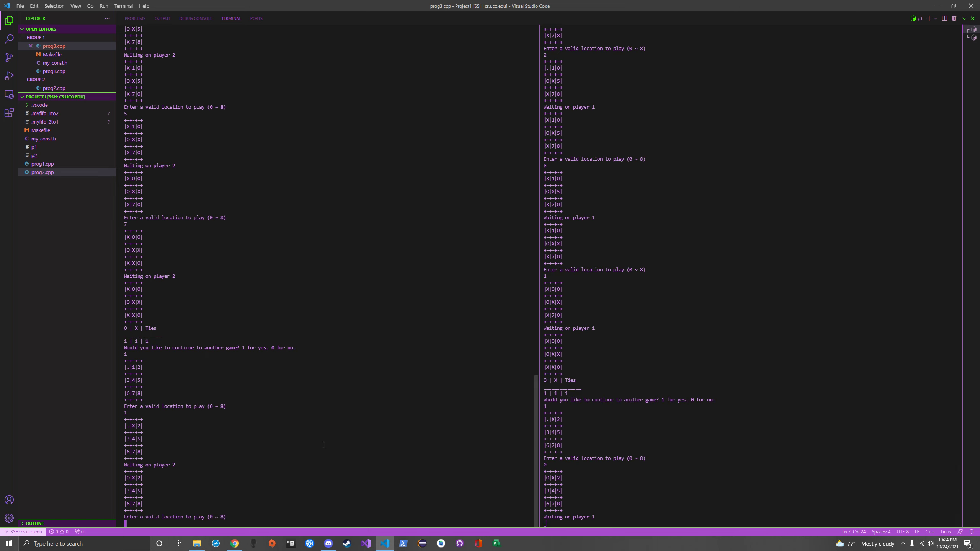
pyautogui.write('4')
pyautogui.press('Return')
pyautogui.click(791, 424)
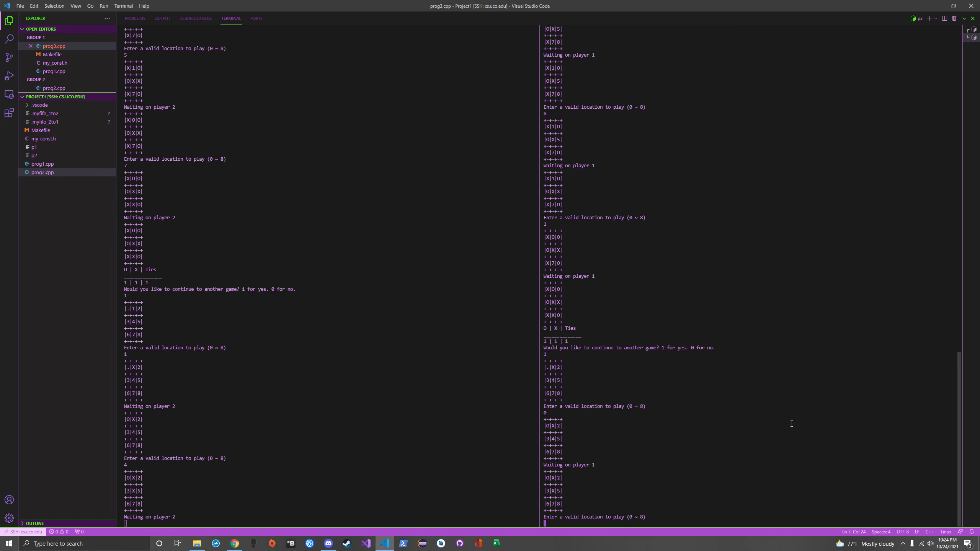
pyautogui.write('6')
pyautogui.press('Return')
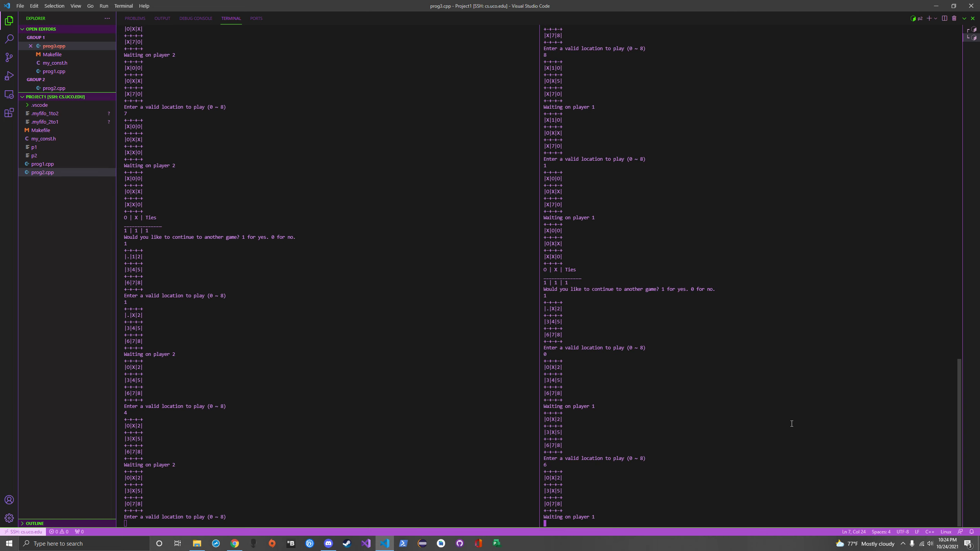
pyautogui.click(259, 453)
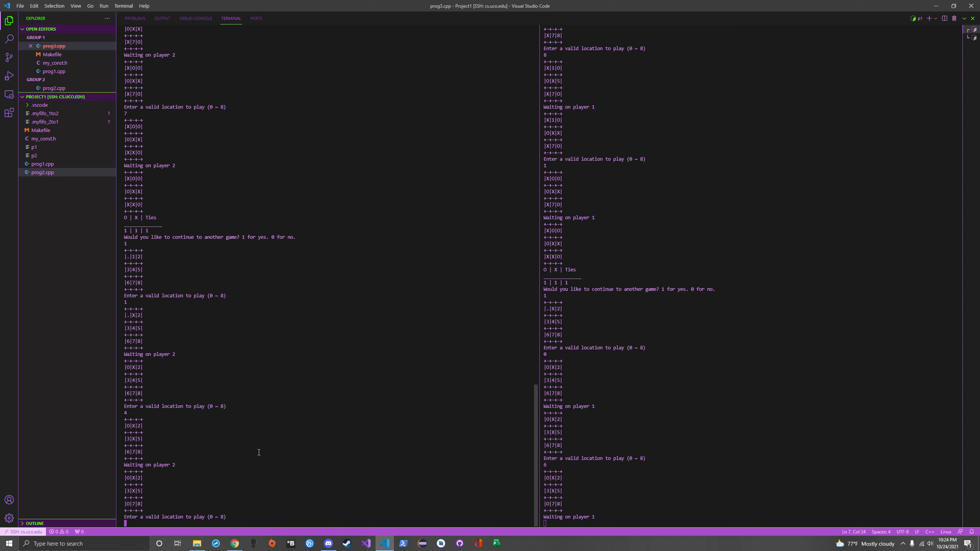
pyautogui.write('7')
pyautogui.press('Return')
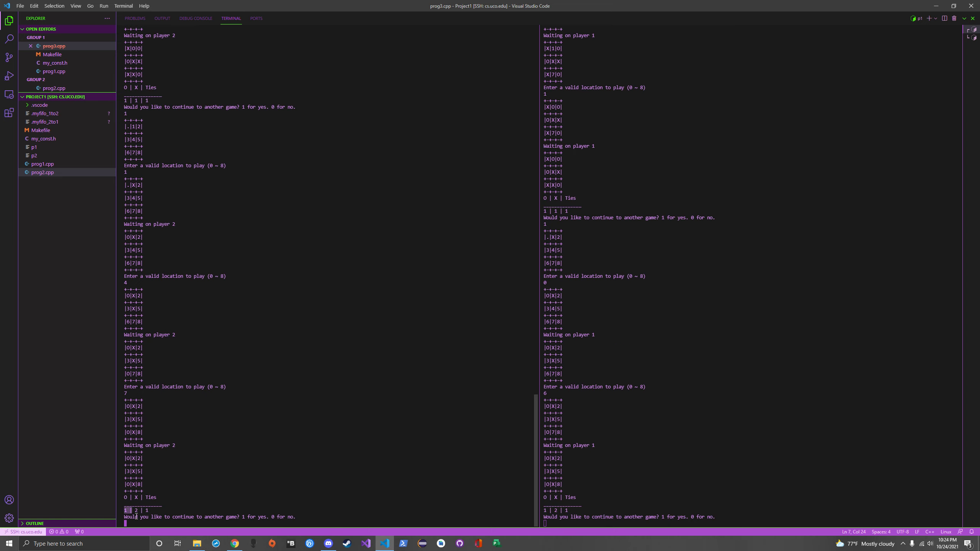
# - Highlight the 1 | 2 | 1 tally, then accept a fifth game in both terminals
pyautogui.moveTo(129, 510); pyautogui.dragTo(153, 510)
pyautogui.click(156, 513)
pyautogui.click(705, 459)
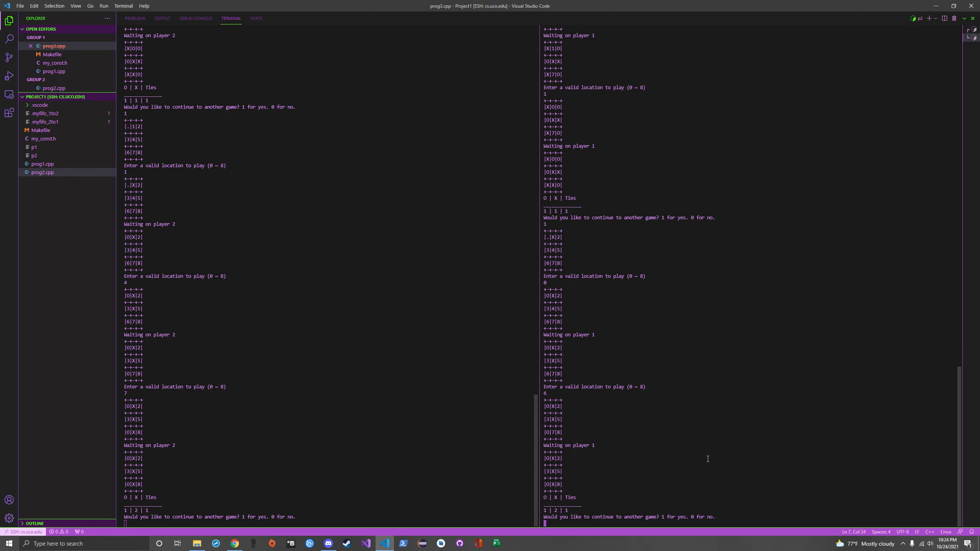
pyautogui.click(355, 459)
pyautogui.write('1')
pyautogui.press('Return')
pyautogui.click(666, 393)
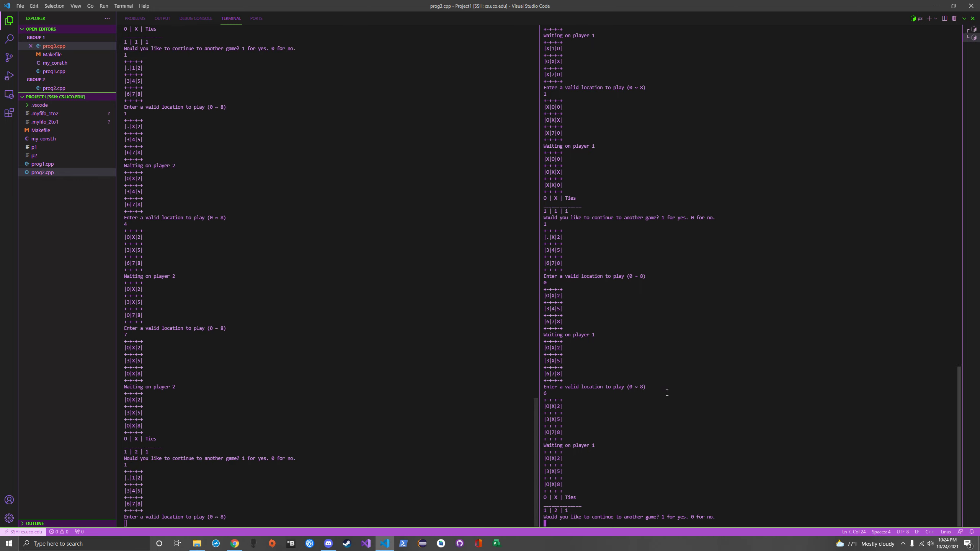
pyautogui.write('1')
pyautogui.press('Return')
# - Play X at square 5, O at 6, and X at 3
pyautogui.click(329, 463)
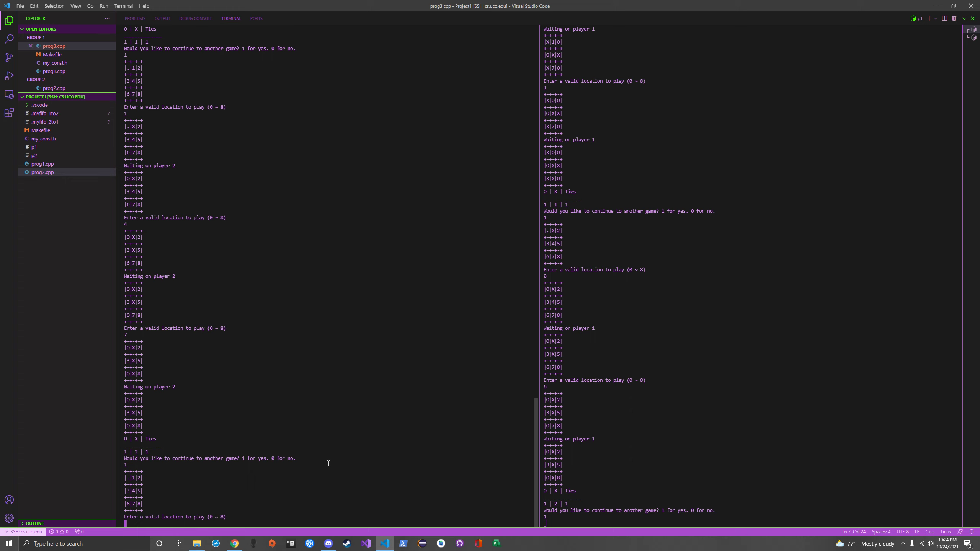
pyautogui.write('5')
pyautogui.press('Return')
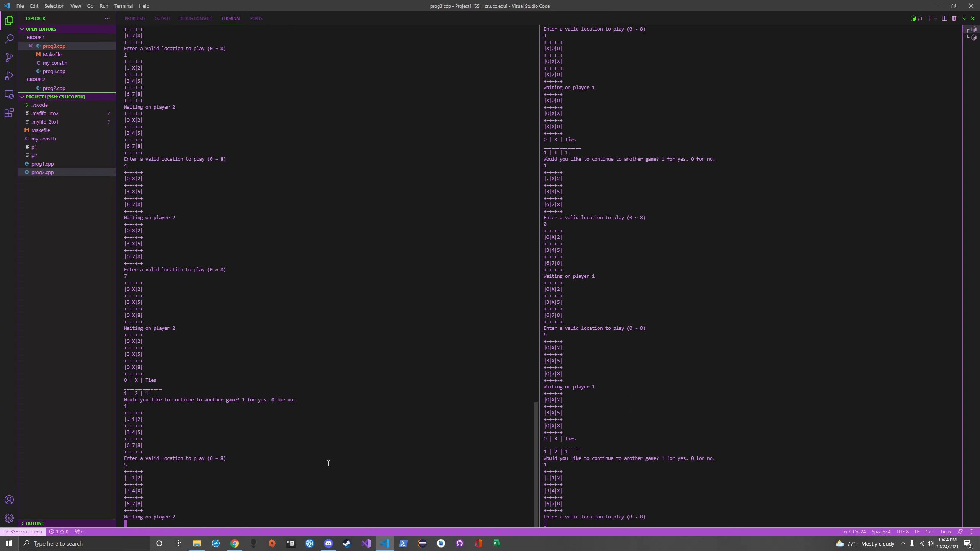
pyautogui.click(663, 482)
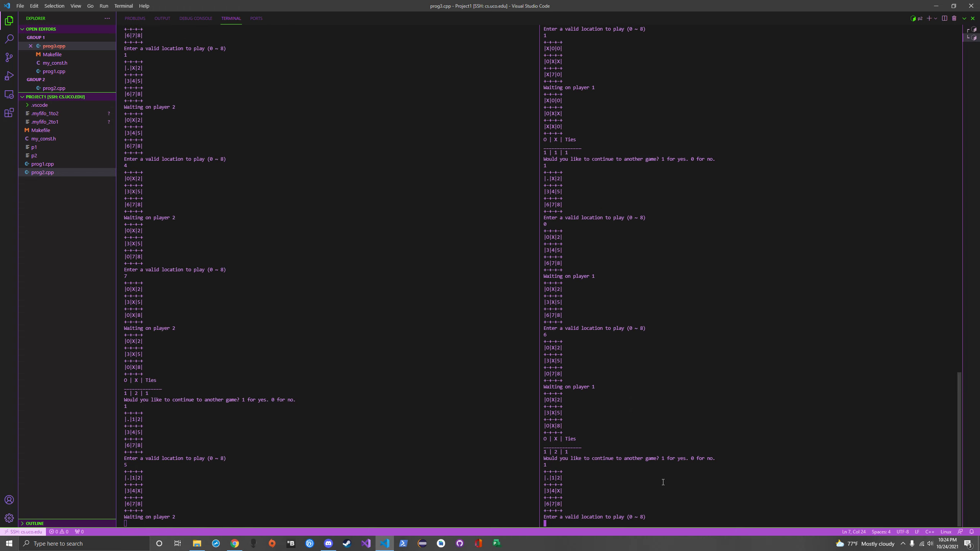
pyautogui.write('6')
pyautogui.press('Return')
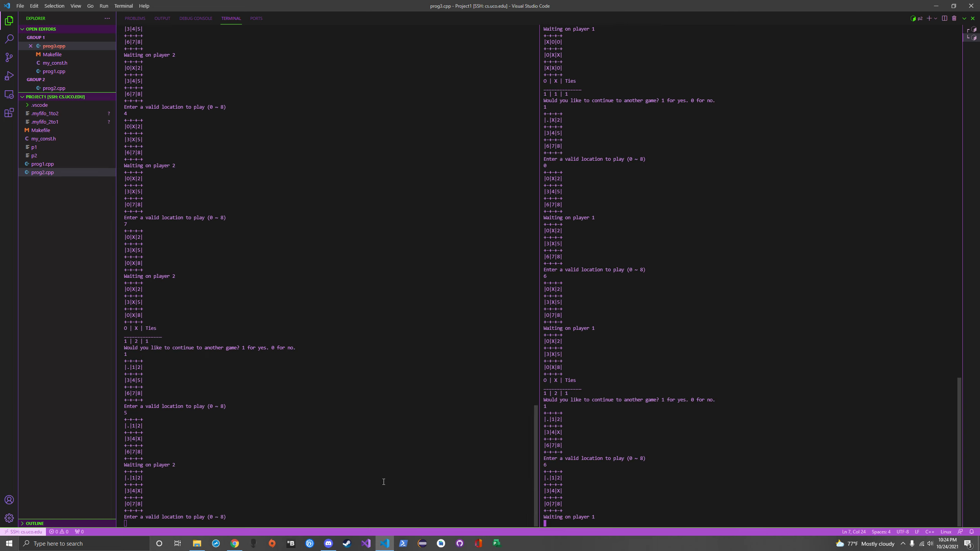
pyautogui.click(384, 482)
pyautogui.write('3')
pyautogui.press('Return')
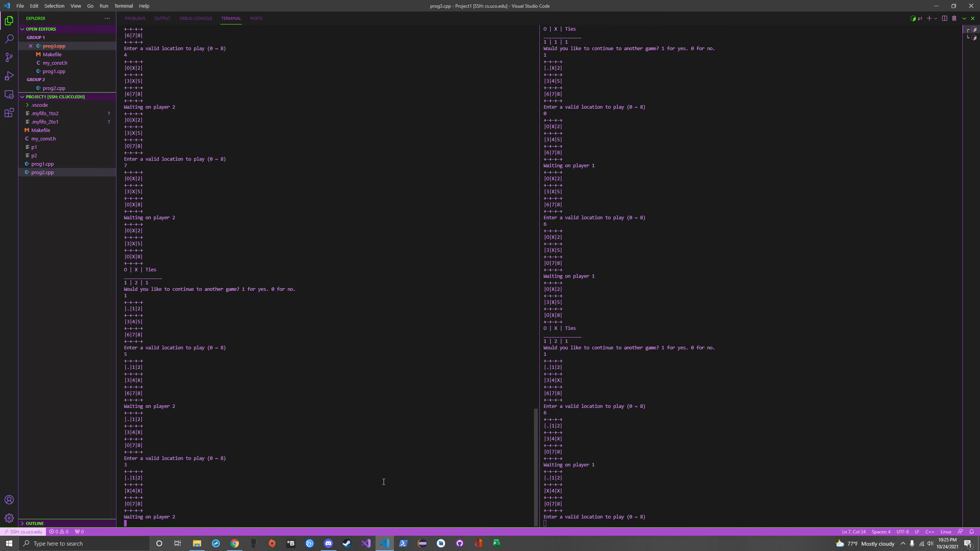
# - Play O at 8, X at 1, then O at 7 to win the bottom row
pyautogui.click(638, 433)
pyautogui.write('8')
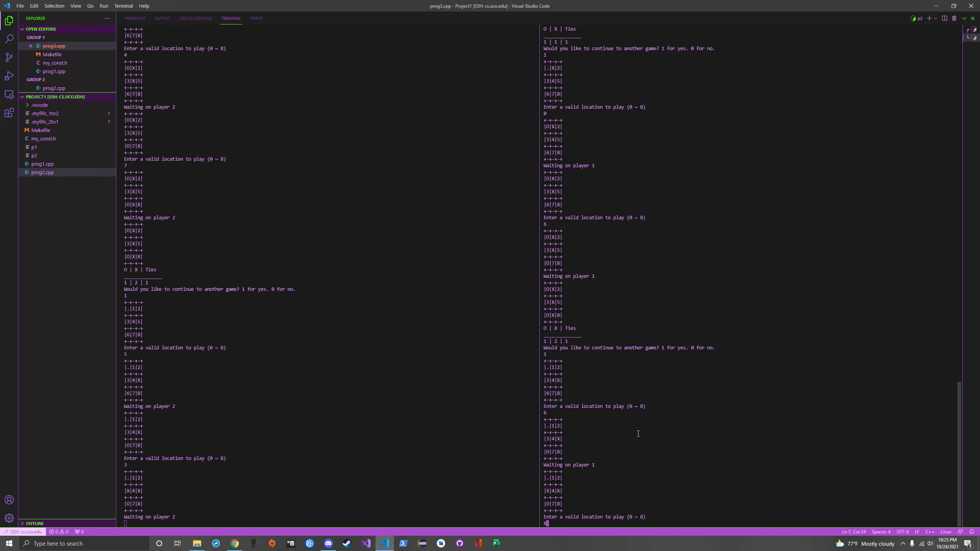
pyautogui.press('Return')
pyautogui.click(436, 436)
pyautogui.write('1')
pyautogui.press('Return')
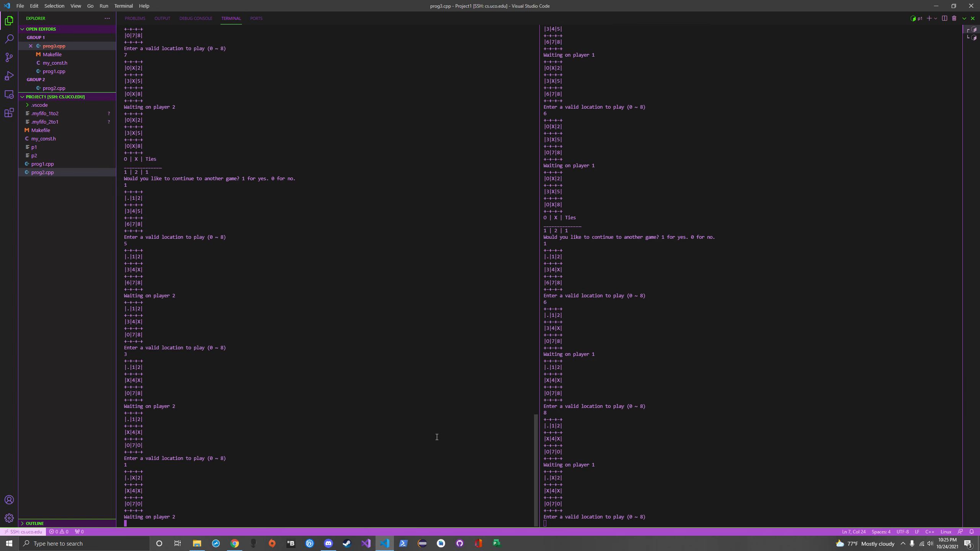
pyautogui.click(634, 437)
pyautogui.write('7')
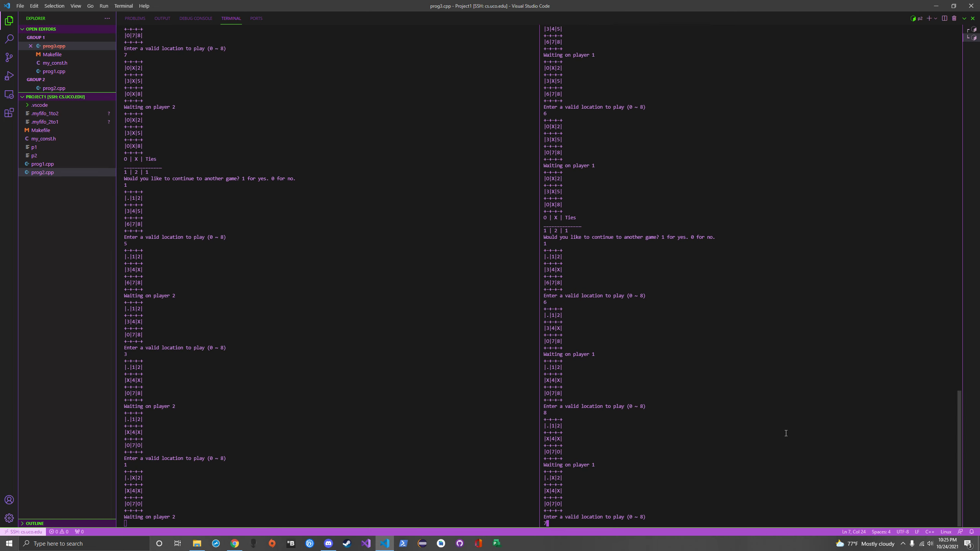
pyautogui.press('Return')
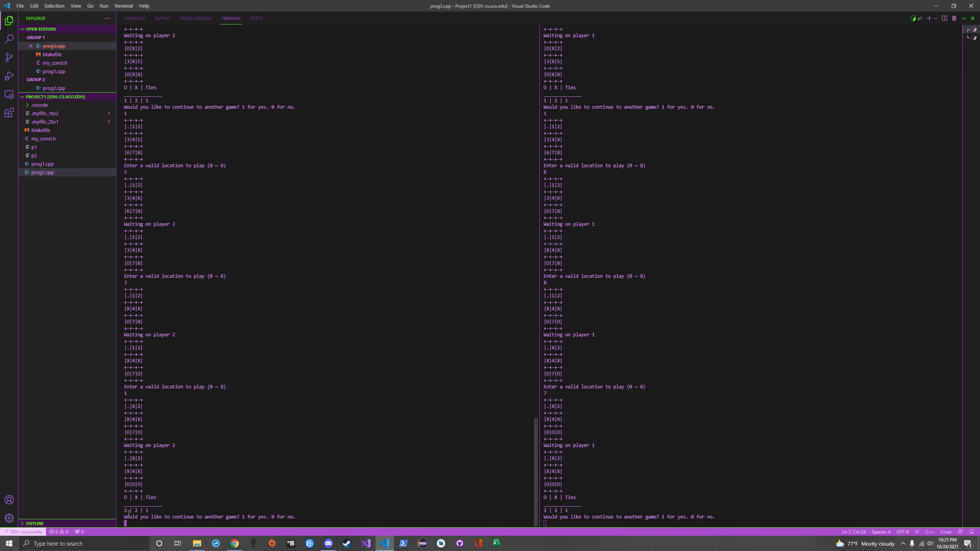
pyautogui.click(140, 519)
pyautogui.write('1')
# - Accept a sixth game in both terminals; X takes square 4, O takes 0
pyautogui.press('Return')
pyautogui.click(817, 419)
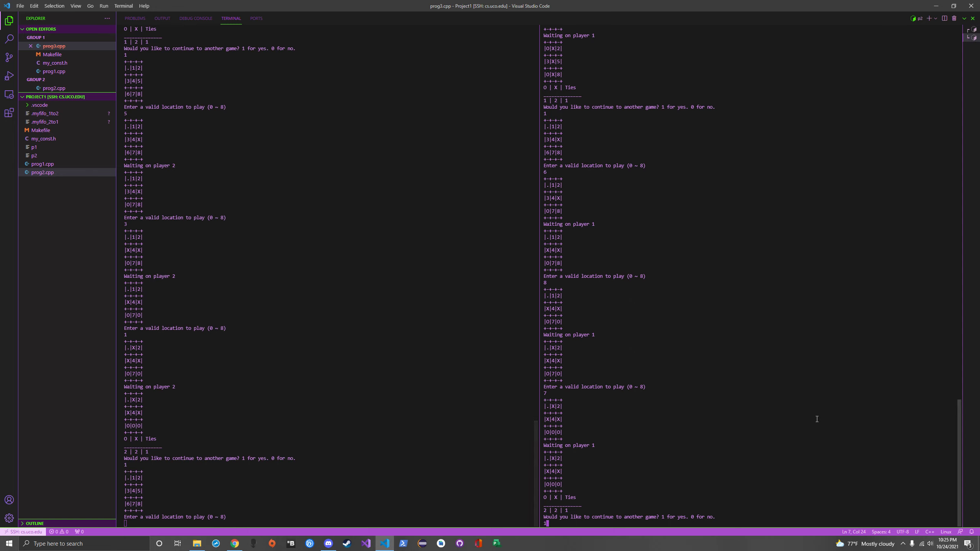
pyautogui.write('1')
pyautogui.press('Return')
pyautogui.click(421, 417)
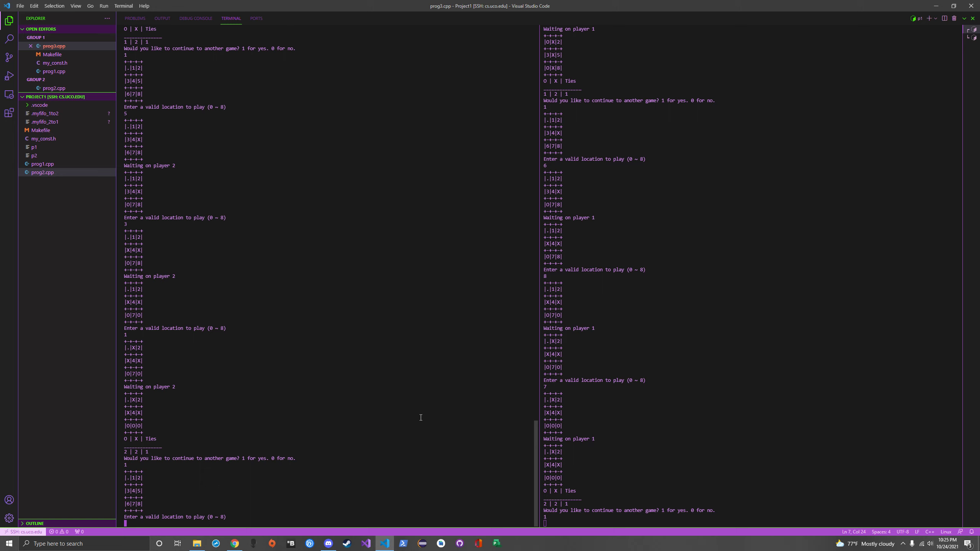
pyautogui.write('4')
pyautogui.press('Return')
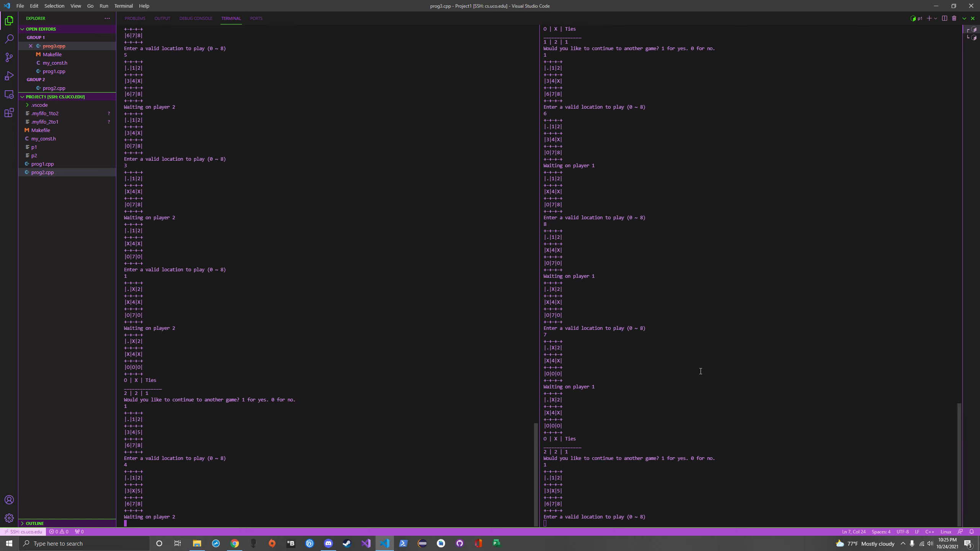
pyautogui.click(701, 372)
pyautogui.write('0')
pyautogui.press('Return')
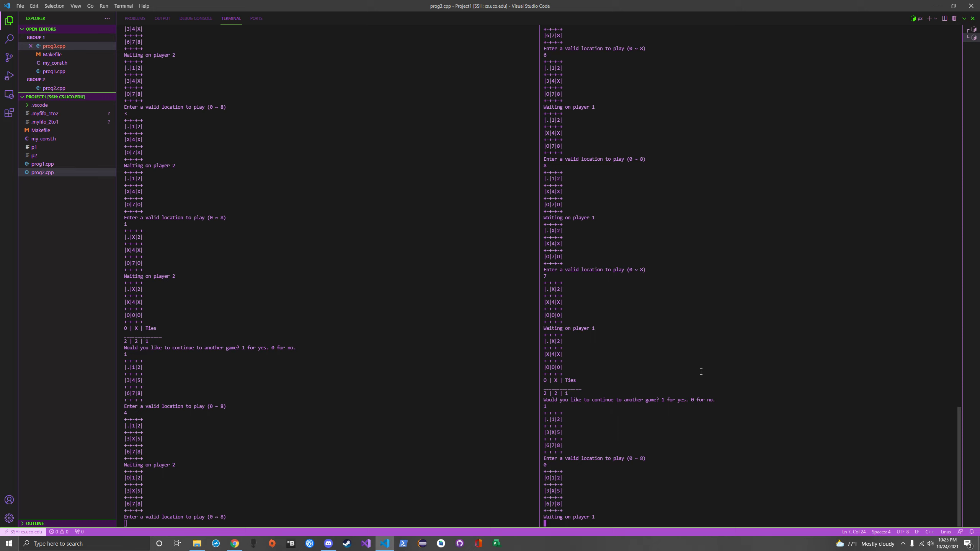
# - Play X at 1, O at 7, X at 2, and O at 6
pyautogui.click(364, 404)
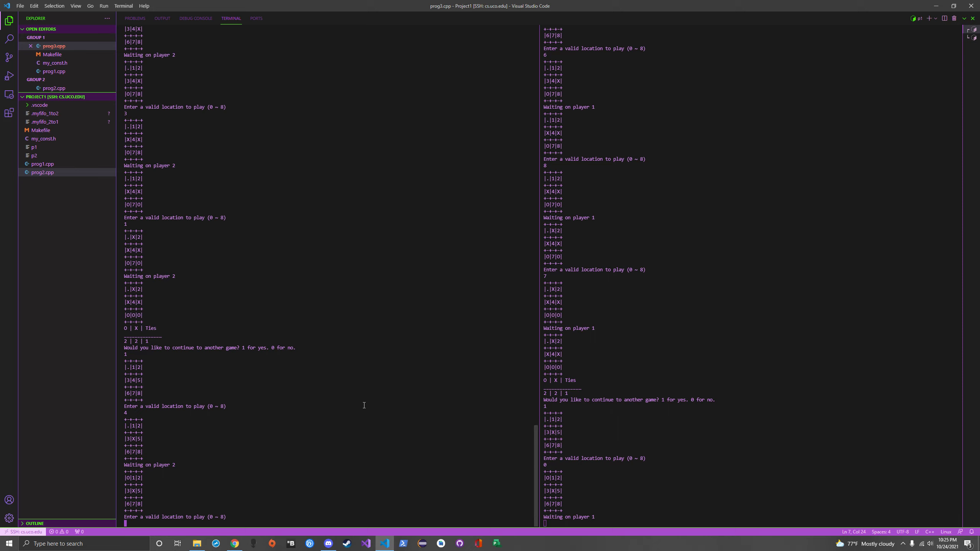
pyautogui.write('1')
pyautogui.press('Return')
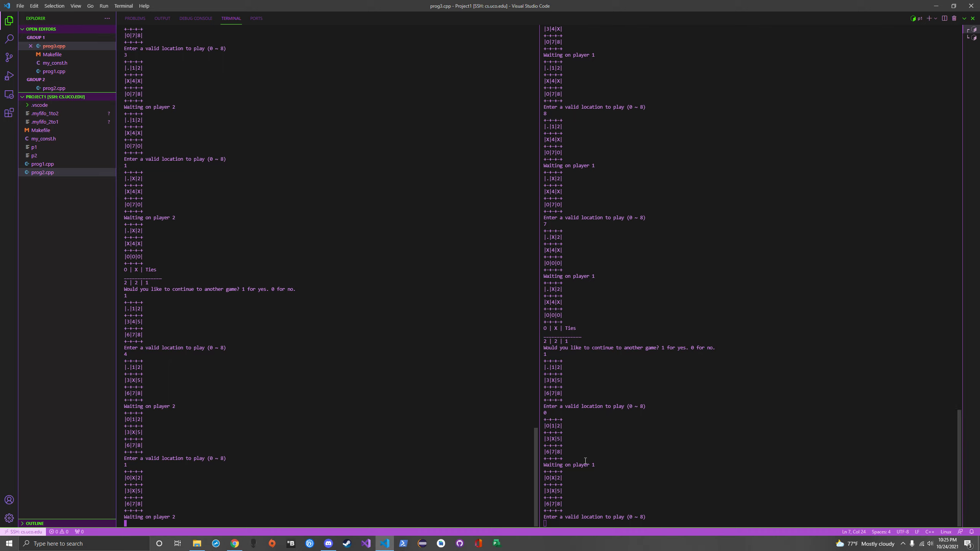
pyautogui.click(650, 457)
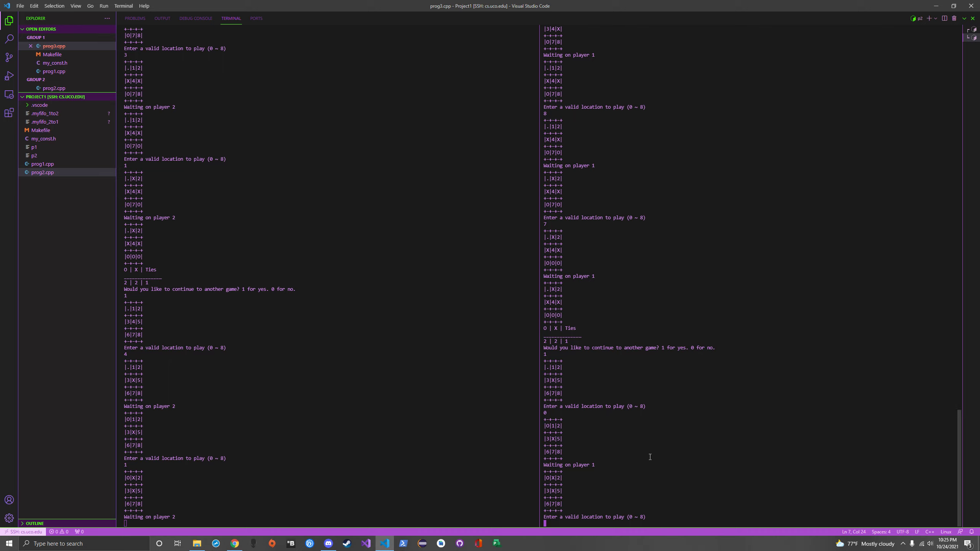
pyautogui.write('7')
pyautogui.press('Return')
pyautogui.click(281, 481)
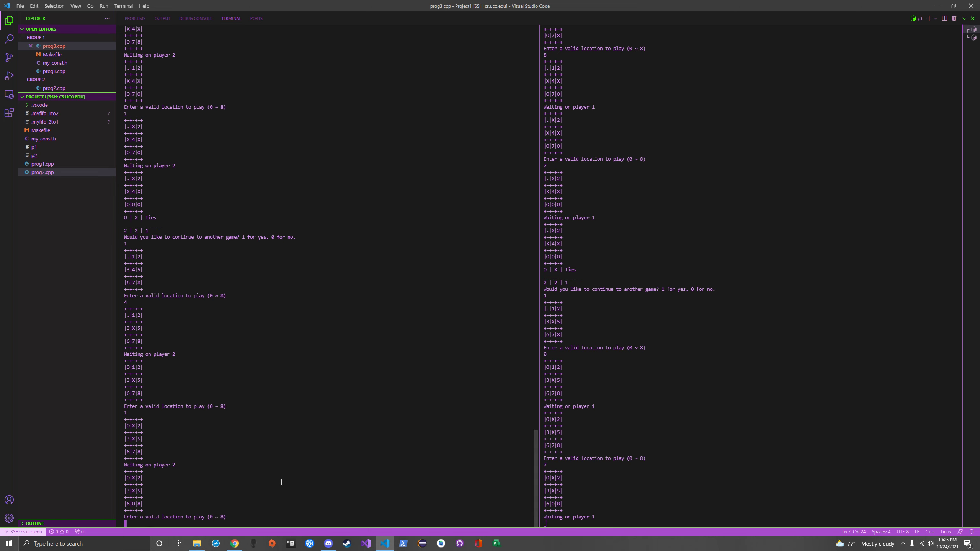
pyautogui.write('2')
pyautogui.press('Return')
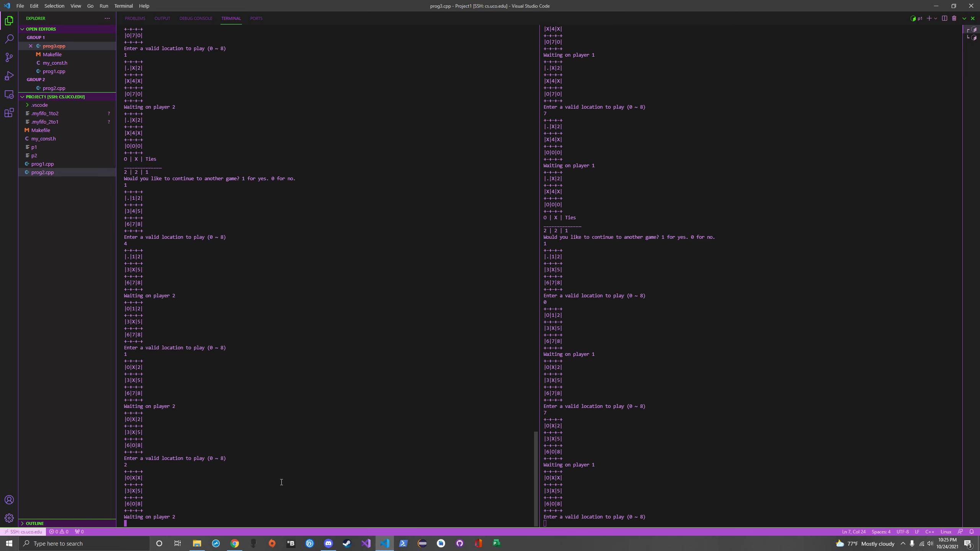
pyautogui.click(710, 466)
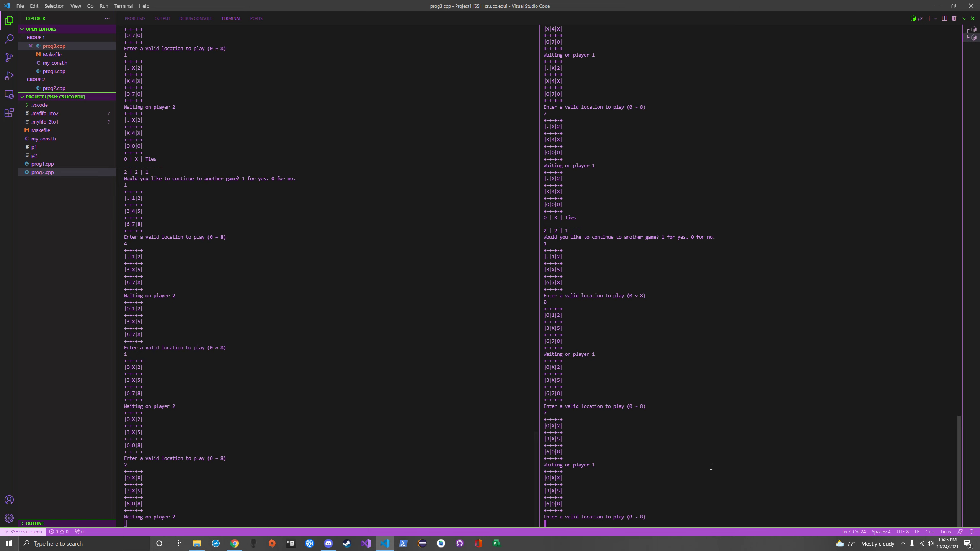
pyautogui.write('6')
pyautogui.press('Return')
# - Play X at 8, O at 5, X at 3 for a tie; highlight the 2 | 2 | 2 score
pyautogui.click(277, 464)
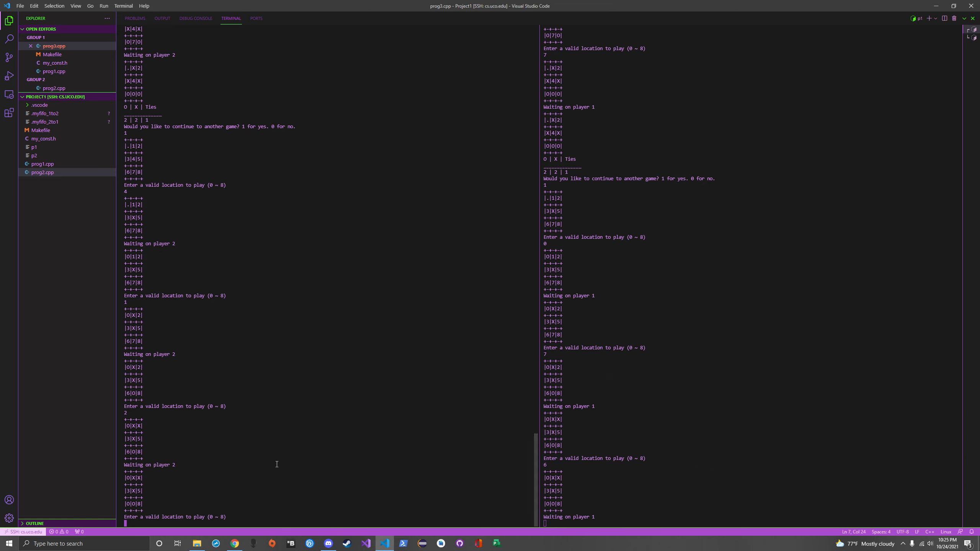
pyautogui.write('8')
pyautogui.press('Return')
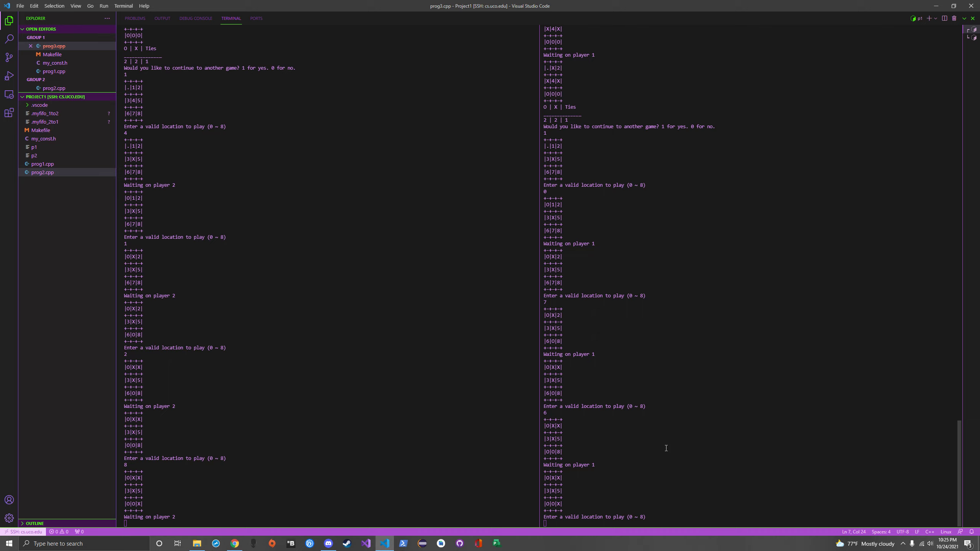
pyautogui.click(592, 465)
pyautogui.write('5')
pyautogui.press('Return')
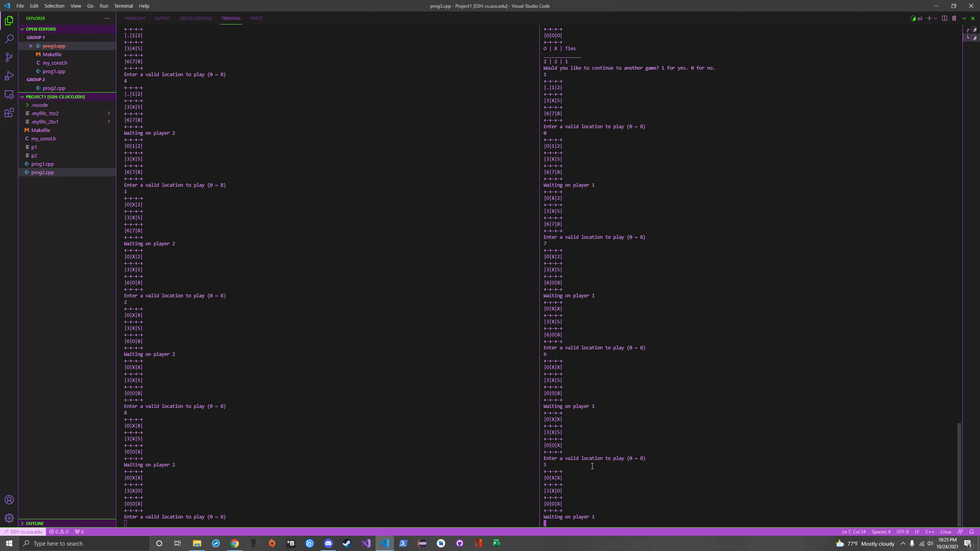
pyautogui.click(367, 460)
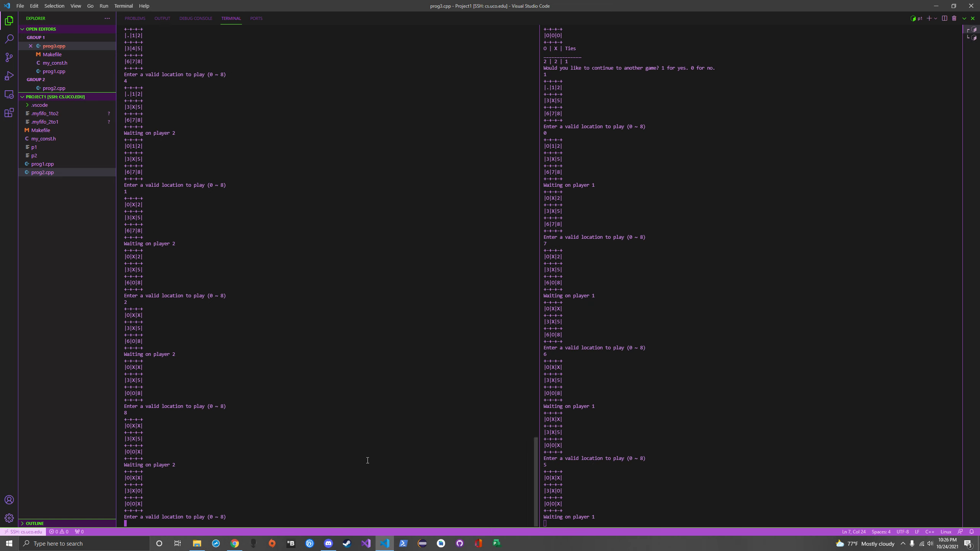
pyautogui.write('3')
pyautogui.press('Return')
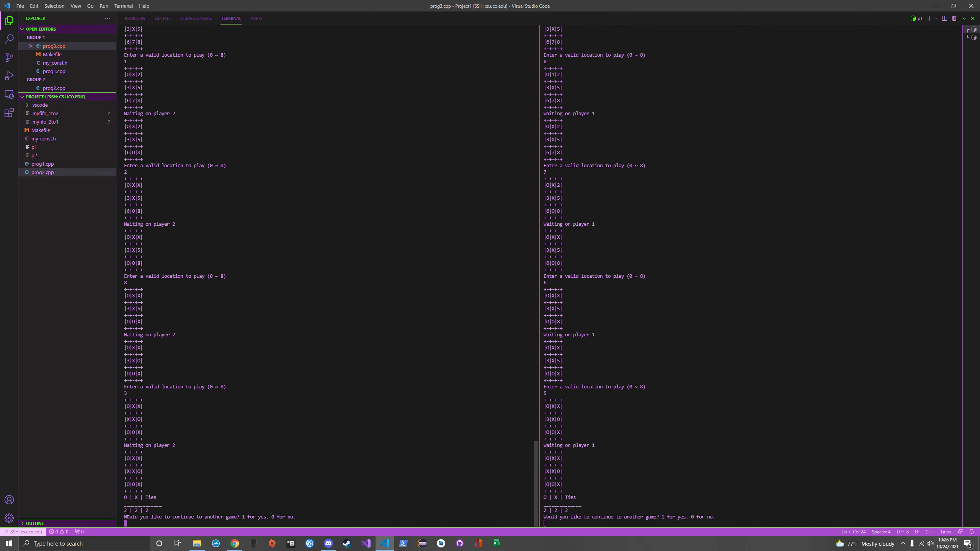
pyautogui.moveTo(123, 509); pyautogui.dragTo(151, 509)
# - Enter 0 at the continue prompt in both the p1 and p2 terminals
pyautogui.click(162, 496)
pyautogui.write('0')
pyautogui.press('Return')
pyautogui.click(911, 421)
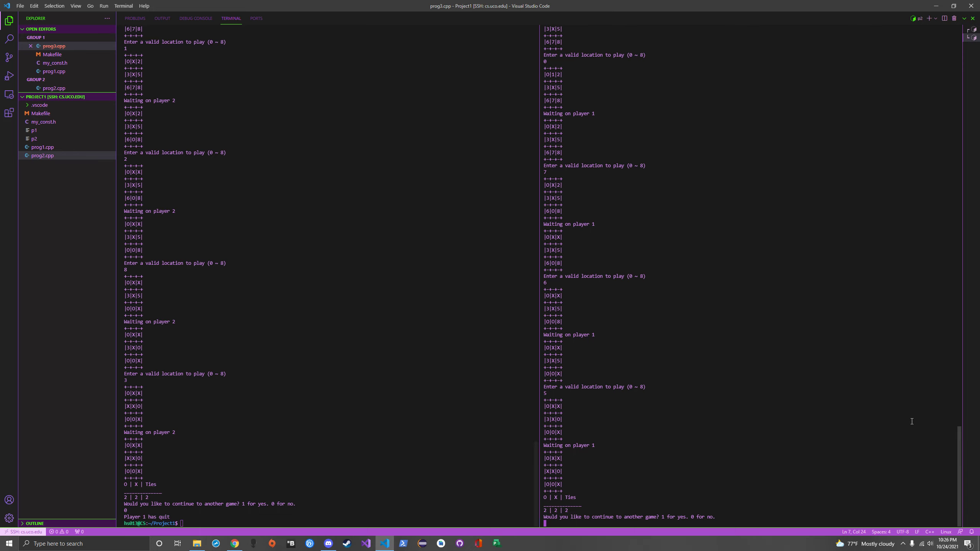
pyautogui.write('0')
pyautogui.press('Return')
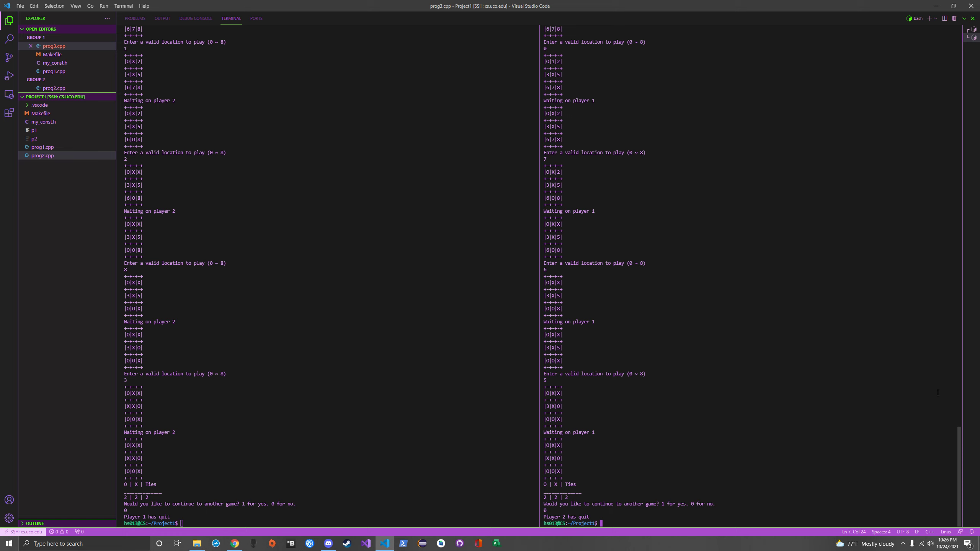
pyautogui.hotkey('alt', 'z')
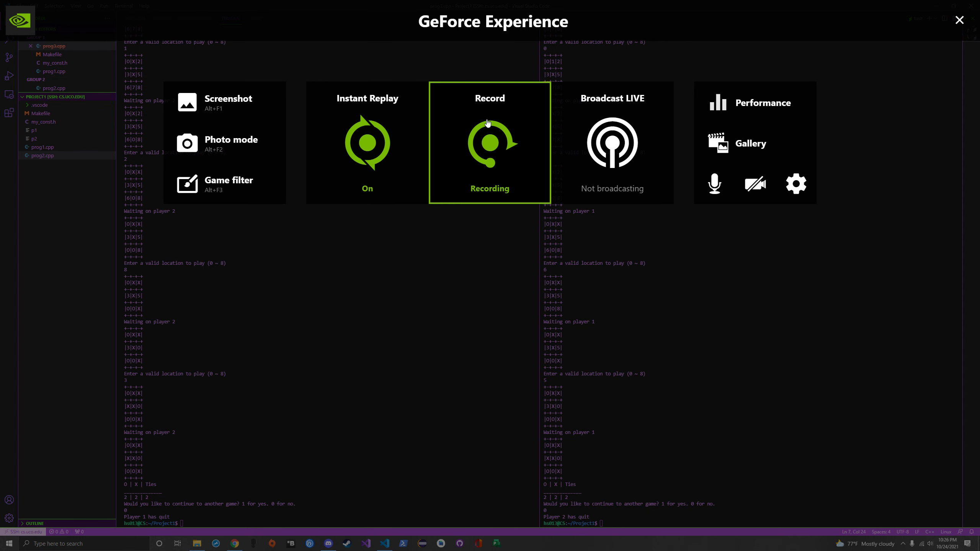